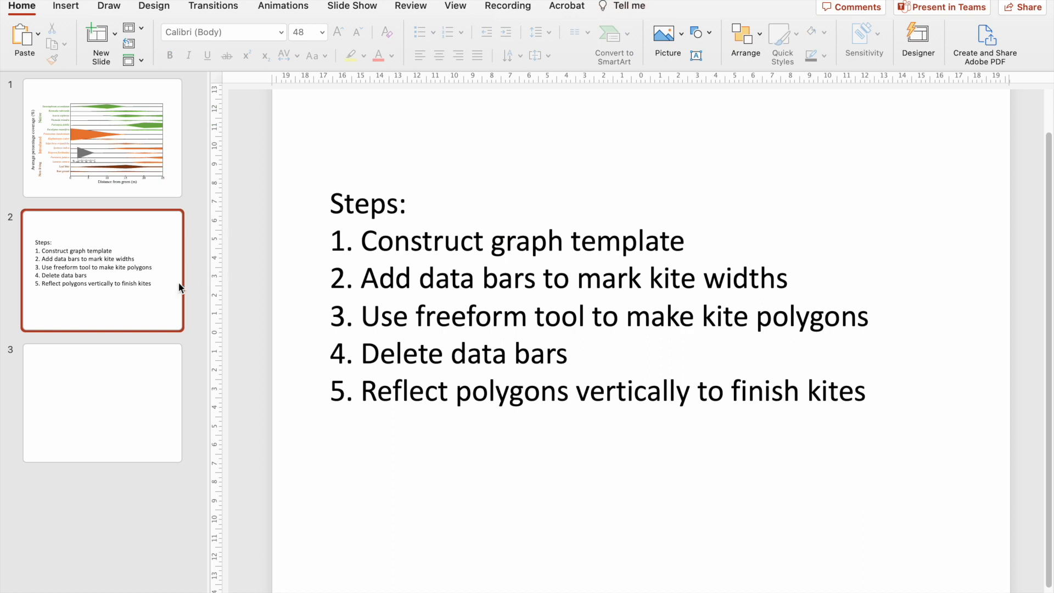
On blank slide 3, draw a rectangle about 16 cm high and 23.75 cm wide as the graph frame.
click(132, 428)
click(66, 5)
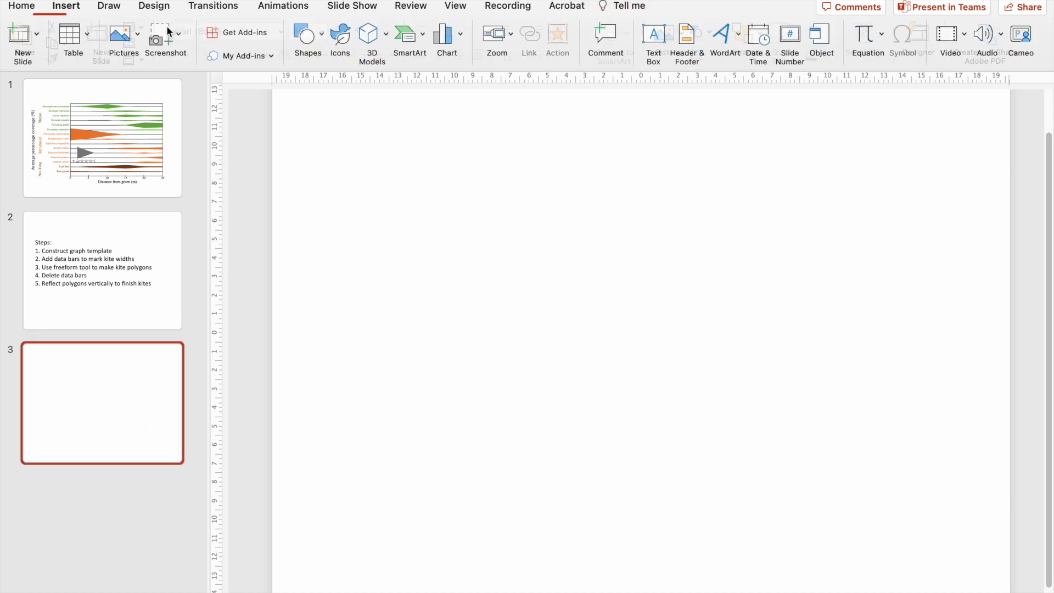
click(310, 36)
click(379, 79)
scroll(477, 199, down, 3)
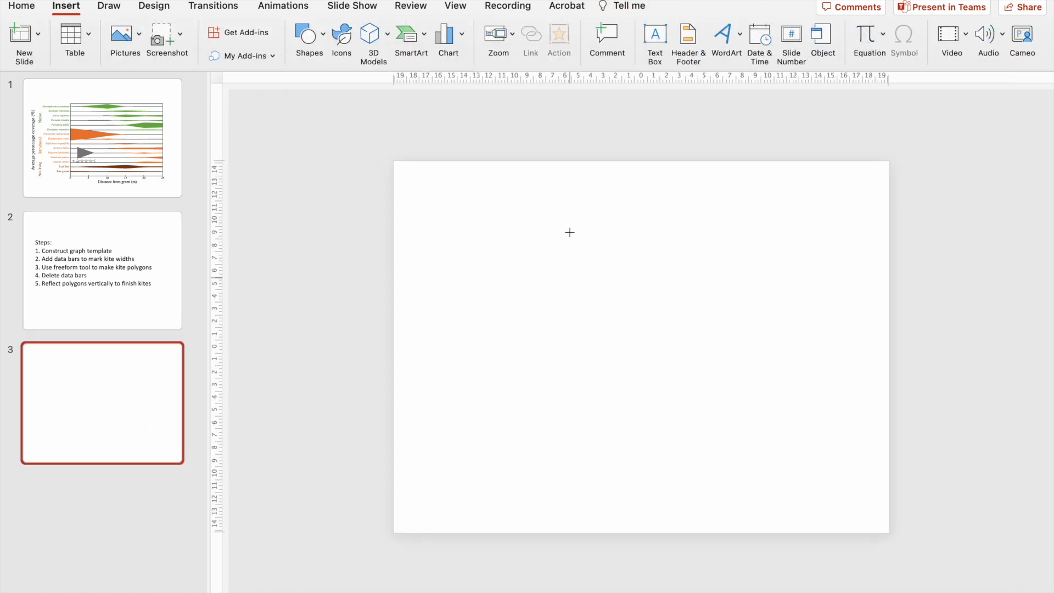
drag(489, 429, 804, 217)
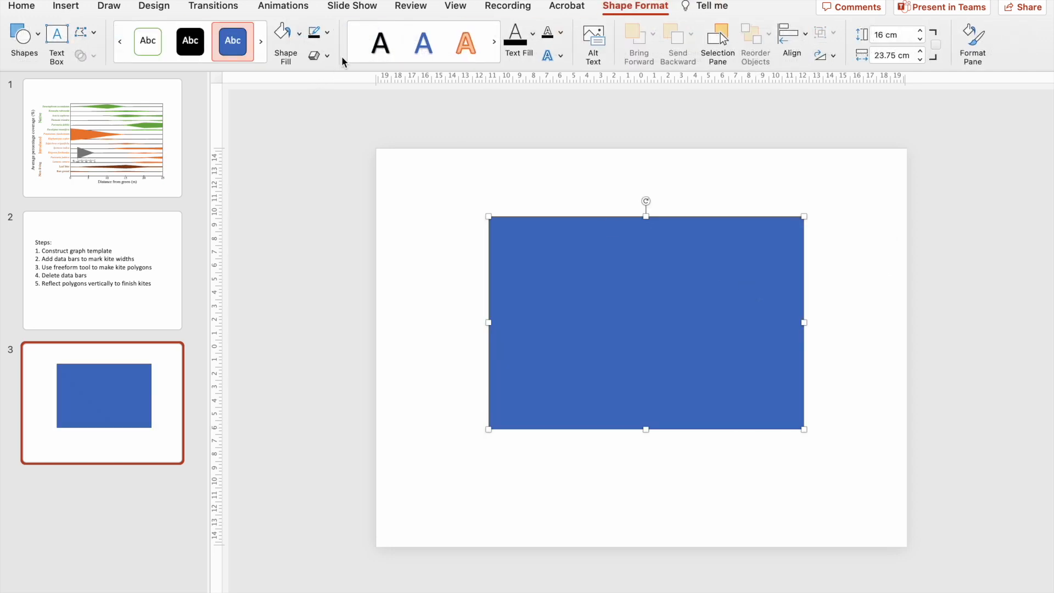
Remove the rectangle's fill and give it a thicker black outline.
click(300, 40)
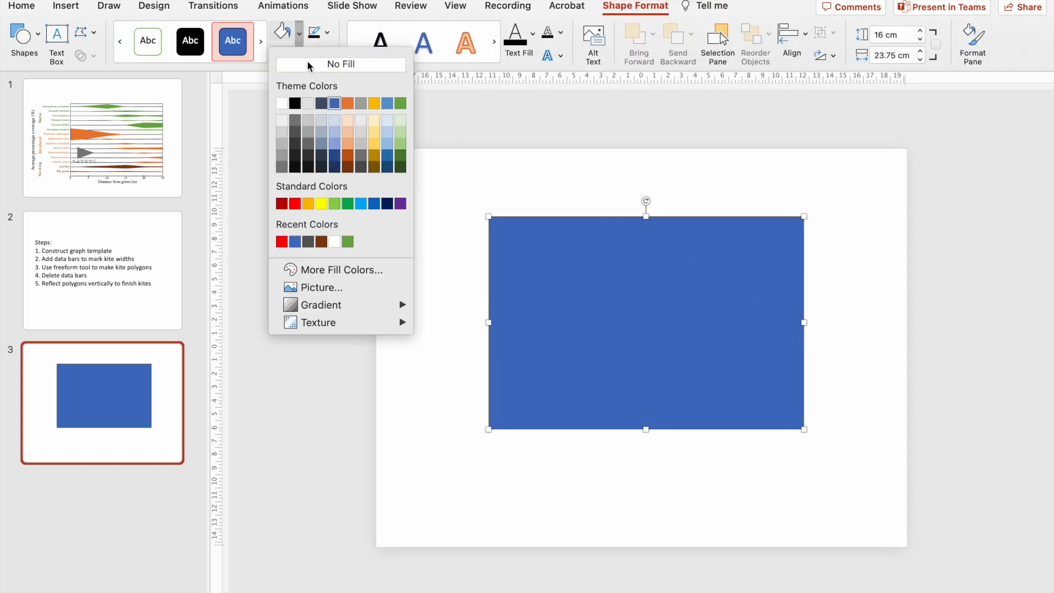
click(341, 64)
click(328, 32)
click(332, 97)
click(326, 33)
mouse_move(384, 281)
click(541, 404)
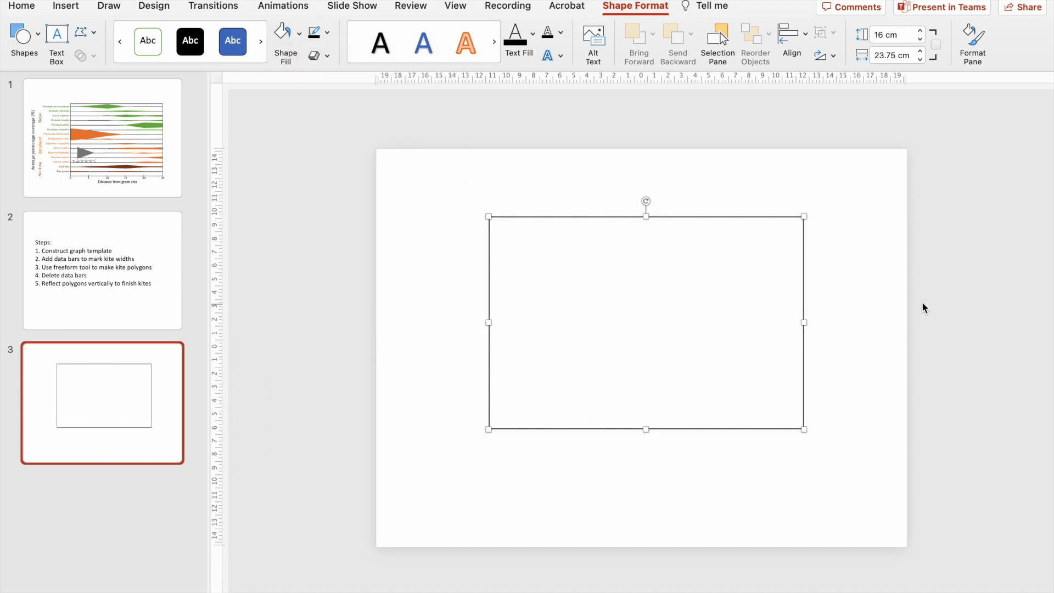
click(915, 311)
Draw a vertical straight line about 16 cm long, spanning the rectangle's full height near its left edge.
scroll(772, 281, up, 2)
click(65, 7)
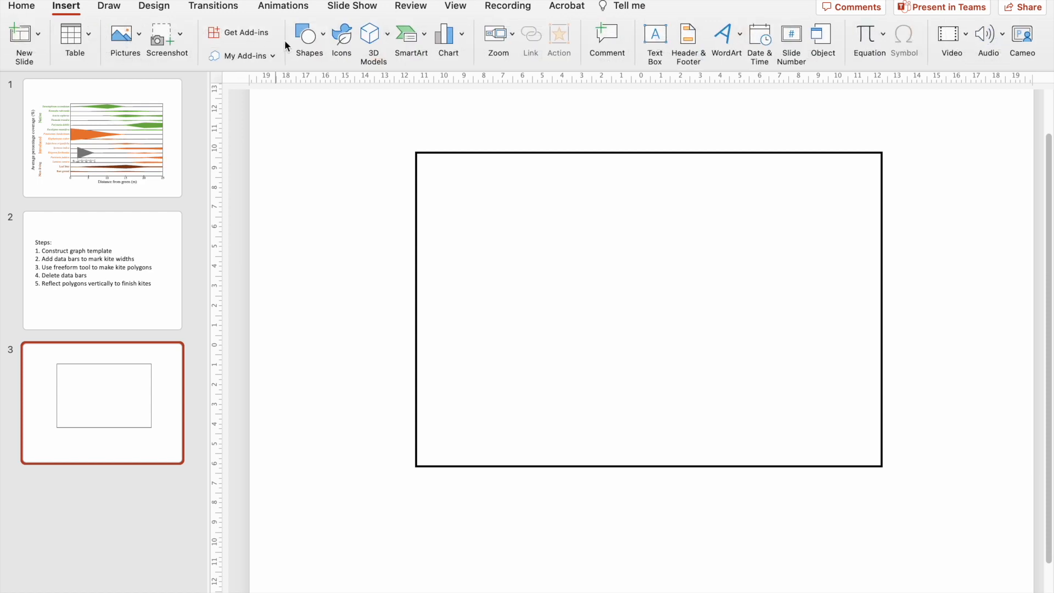
click(308, 41)
click(336, 84)
drag(492, 154, 493, 467)
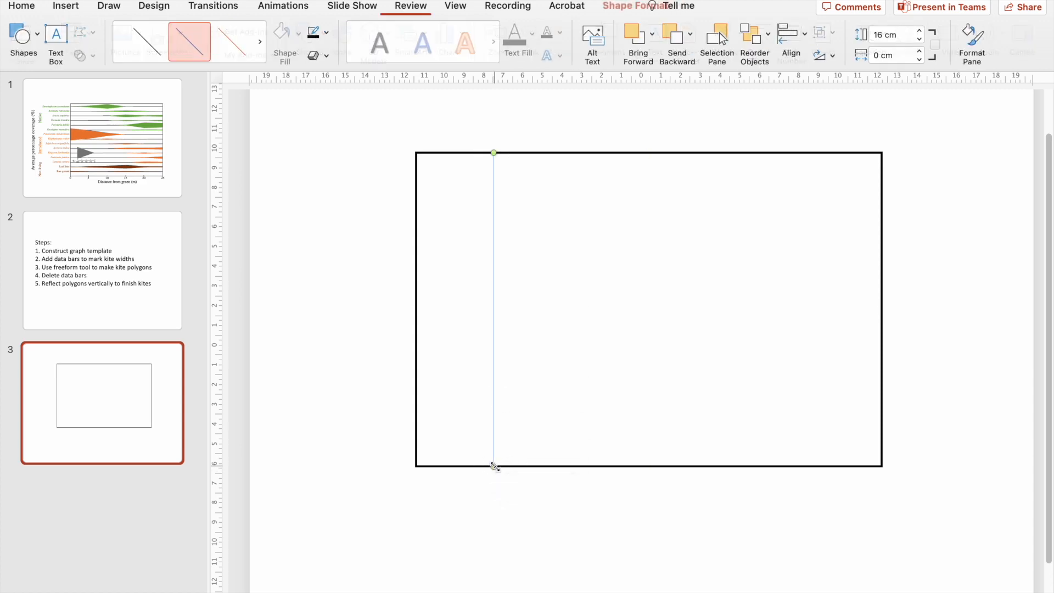
click(409, 487)
Paste four copies of the vertical line and move the two outermost lines onto the rectangle's left and right edges.
click(111, 120)
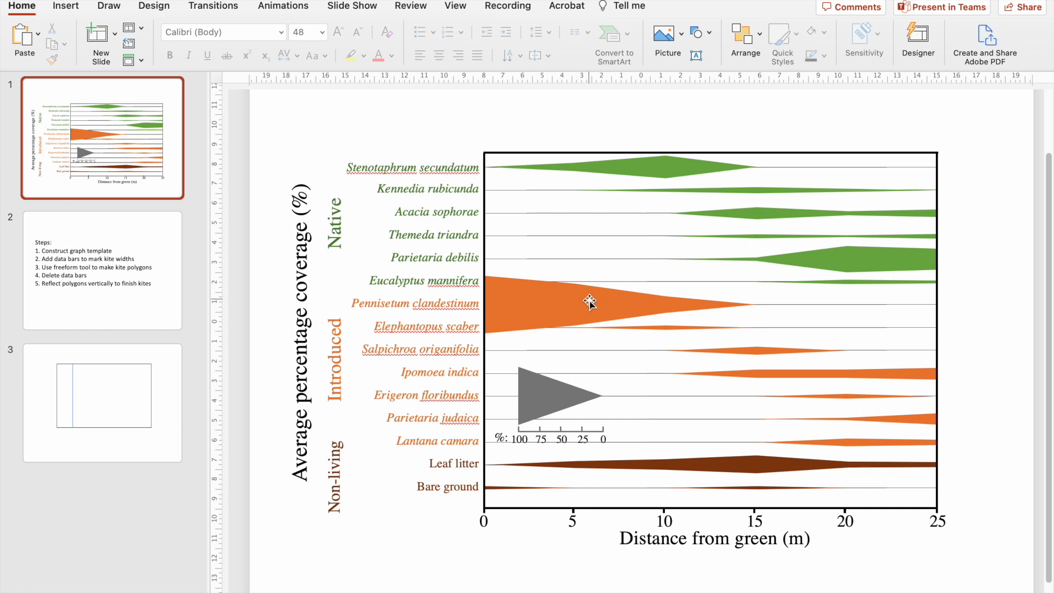
scroll(588, 386, down, 2)
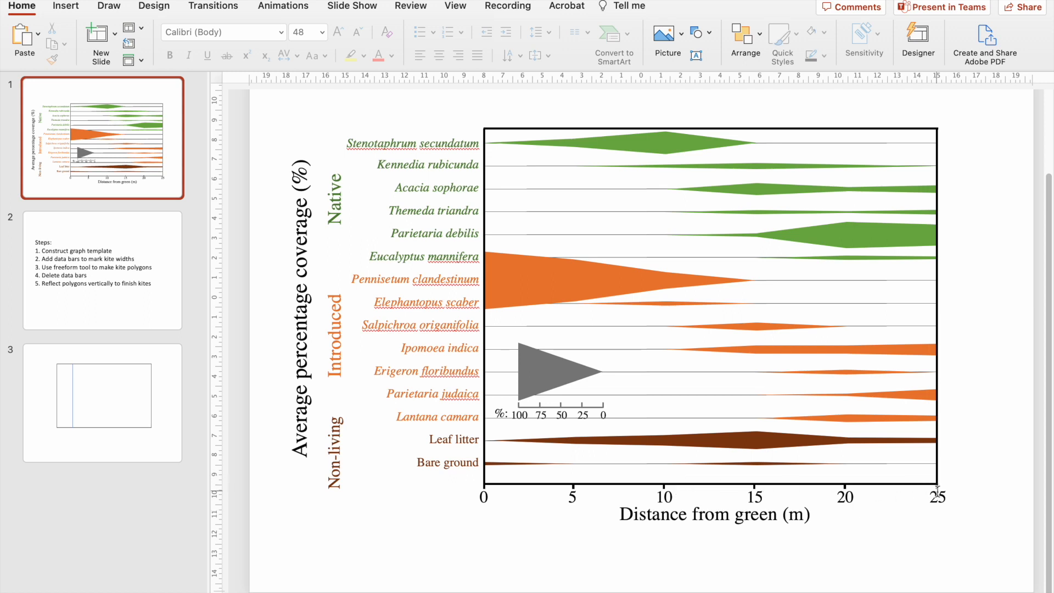
click(171, 350)
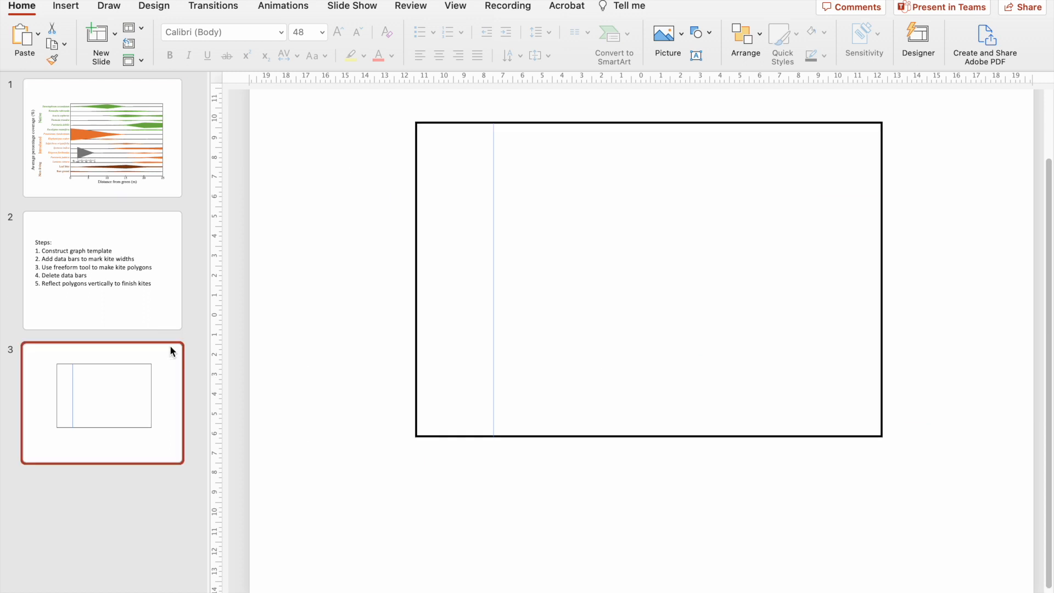
click(494, 231)
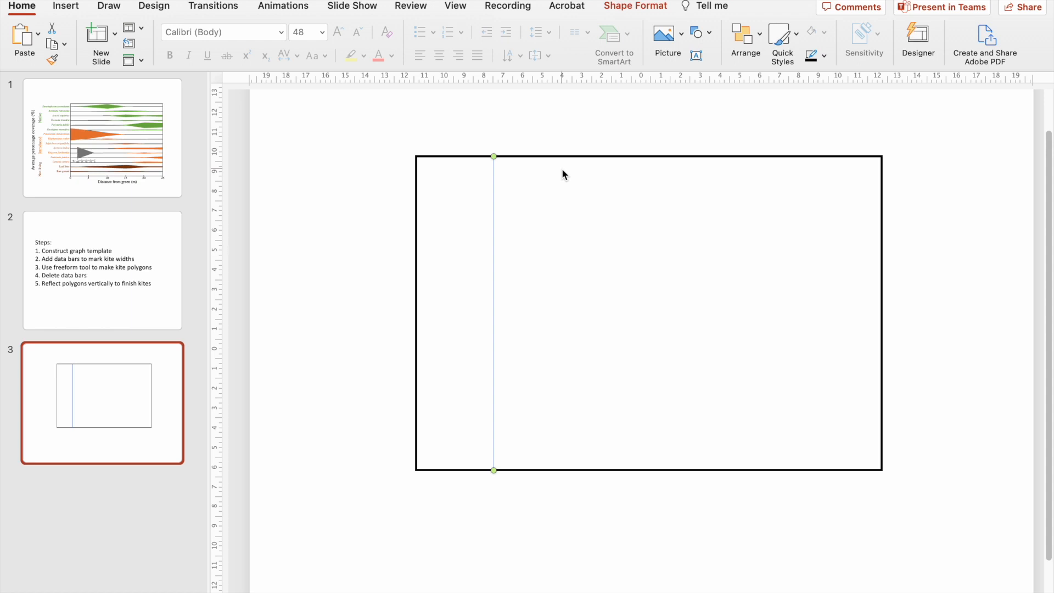
key(super+v)
key(super+v)
key(super+v)
key(super+v)
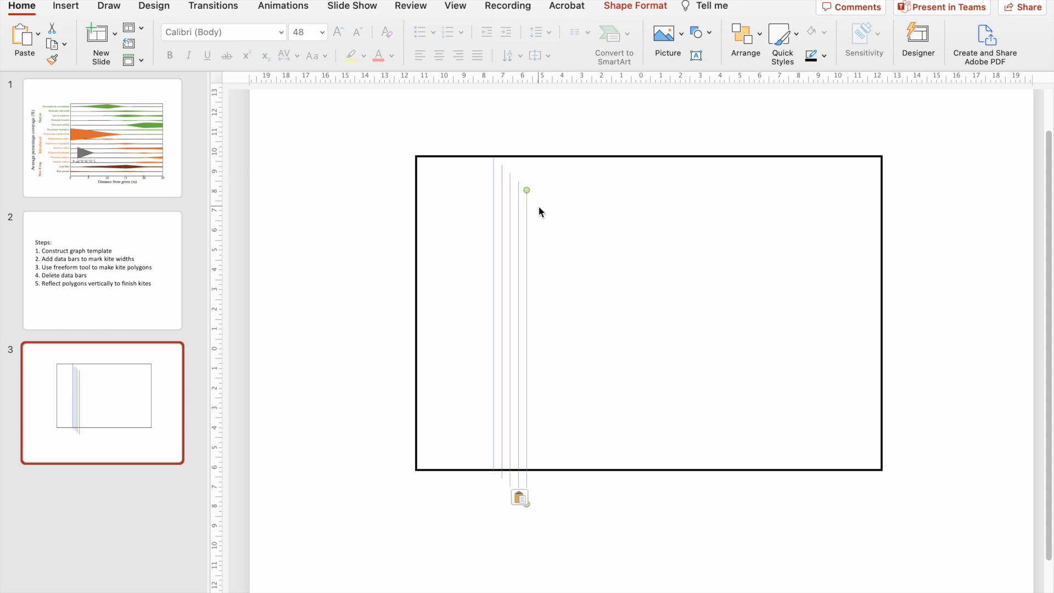
drag(527, 221, 885, 187)
drag(495, 214, 417, 213)
Select the five vertical lines without the rectangle, align them by their middles and distribute them horizontally.
click(503, 494)
drag(480, 554, 607, 2)
drag(363, 541, 945, 131)
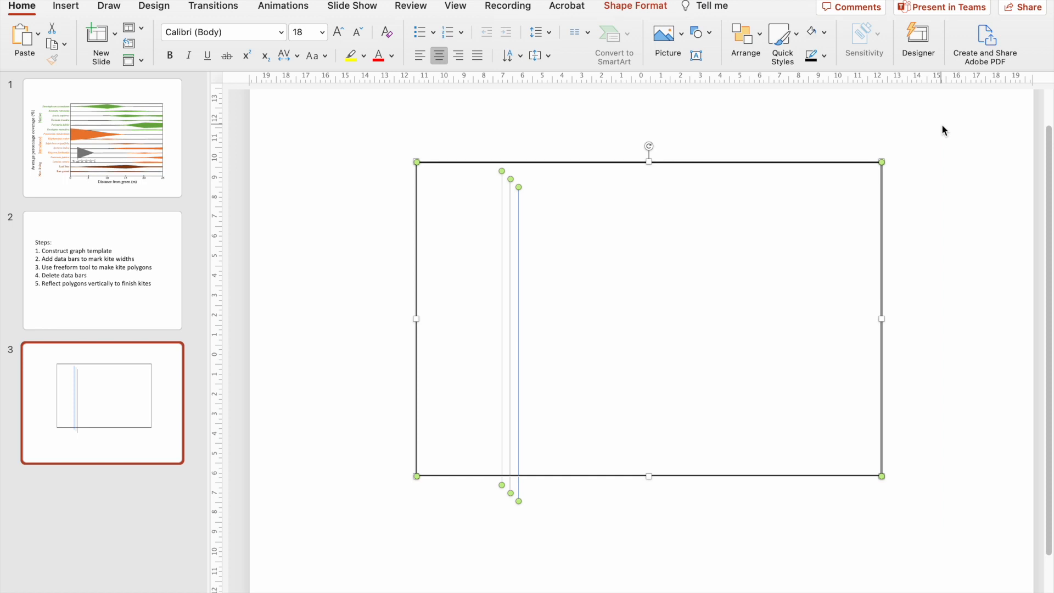
shift+click(827, 162)
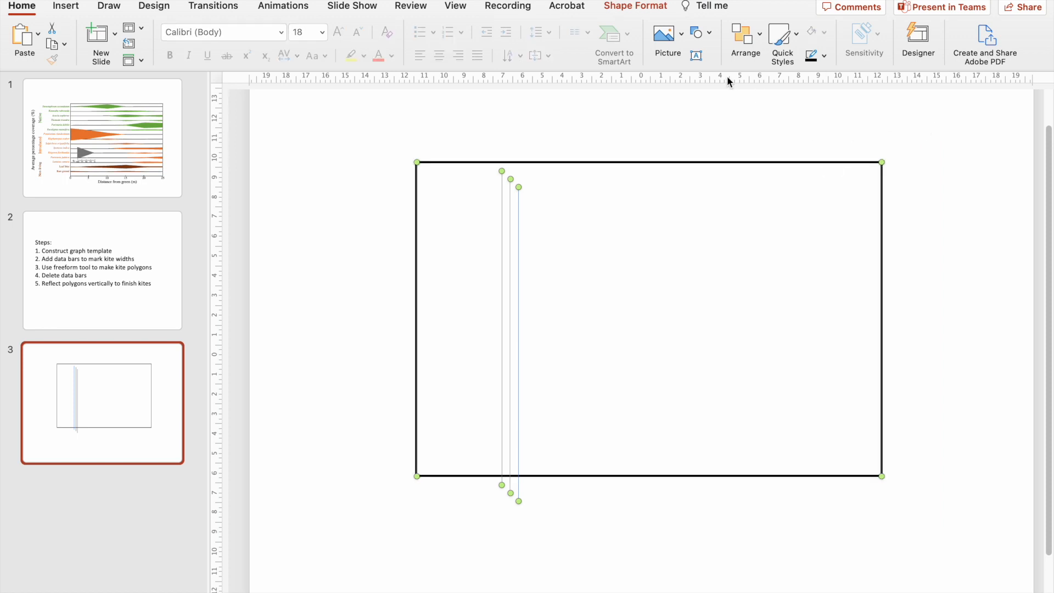
click(654, 7)
click(792, 34)
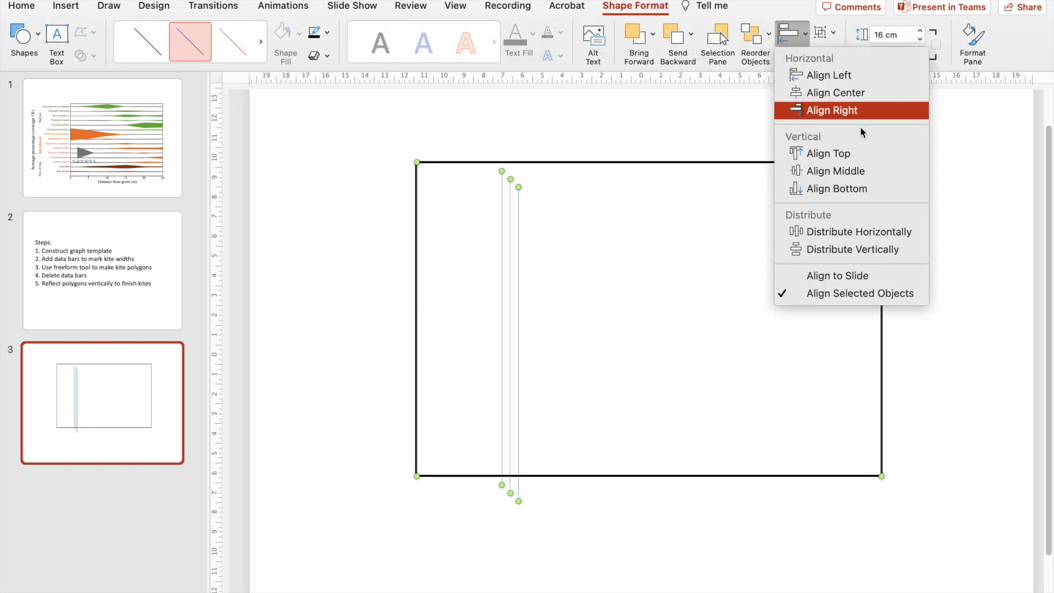
click(860, 171)
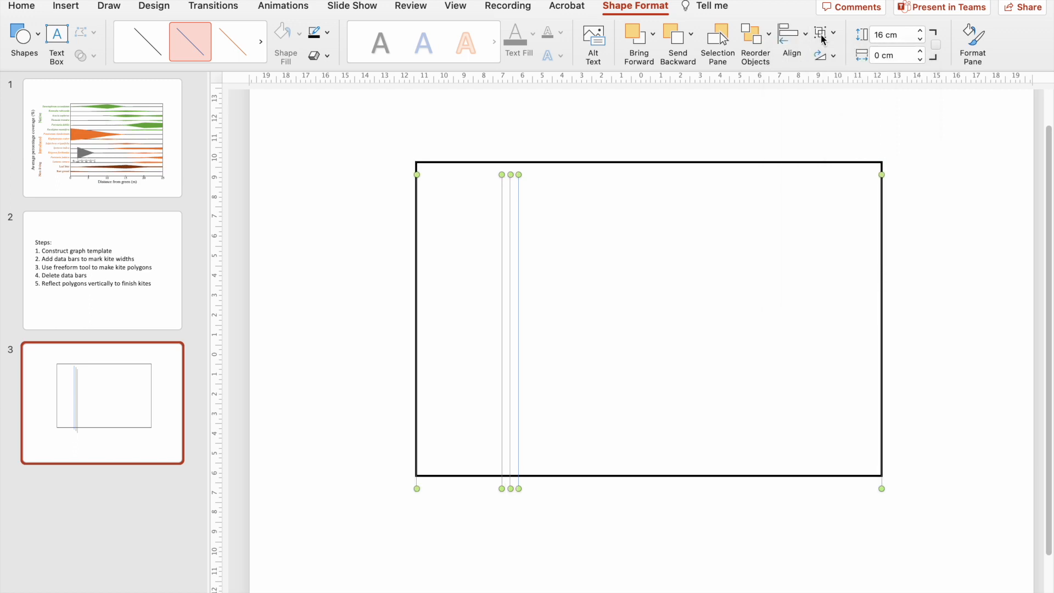
click(785, 31)
click(881, 230)
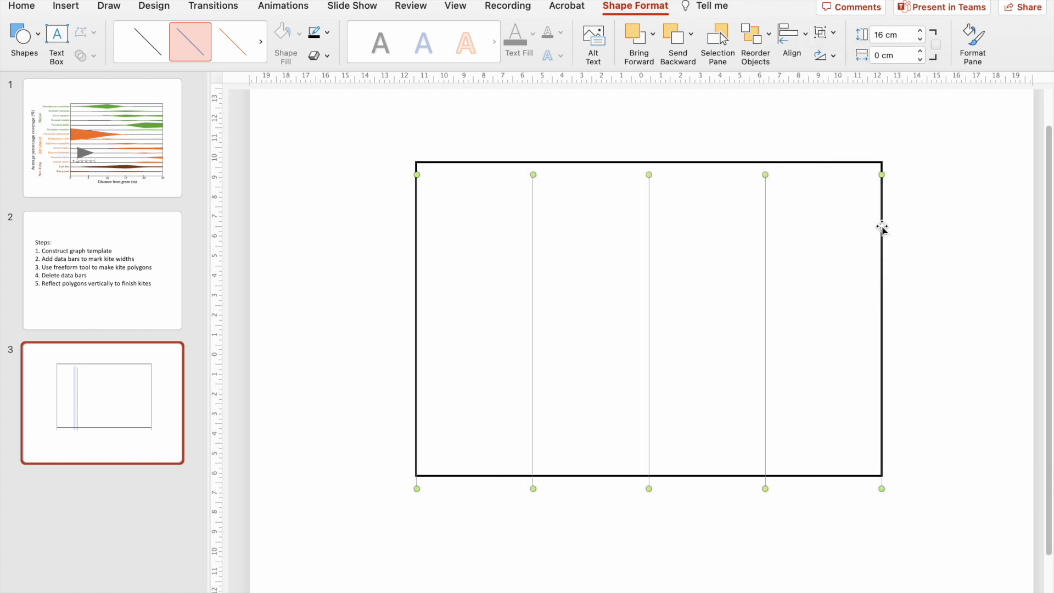
Nudge the five vertical lines up so their ends meet the rectangle's top and bottom edges.
key(shift+Down)
key(Up)
key(Up)
key(Up)
key(Up)
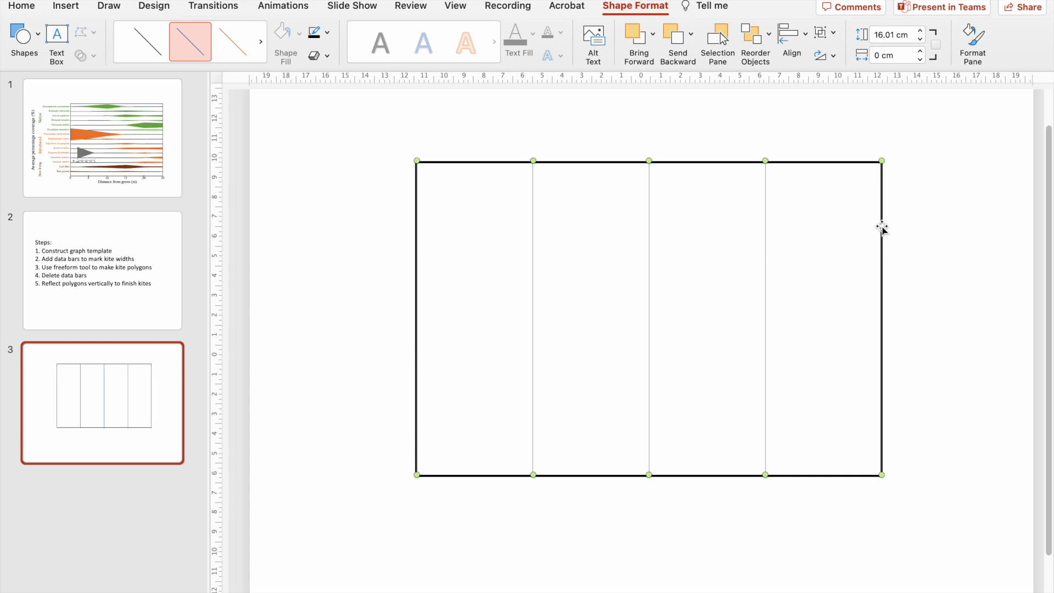
click(960, 241)
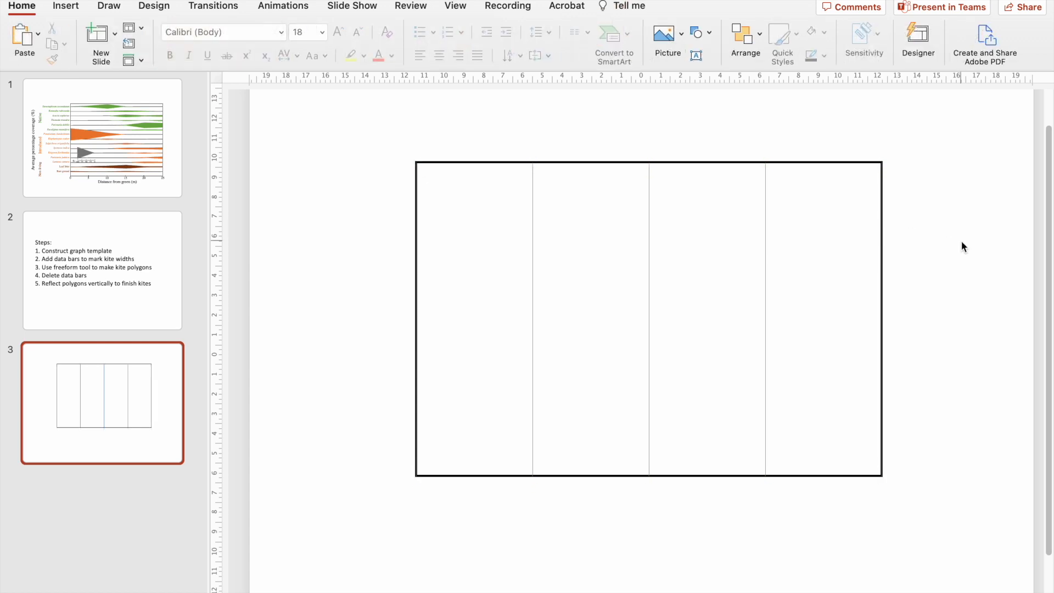
Delete the vertical lines that lie on the rectangle's left and right edges.
click(411, 216)
click(475, 216)
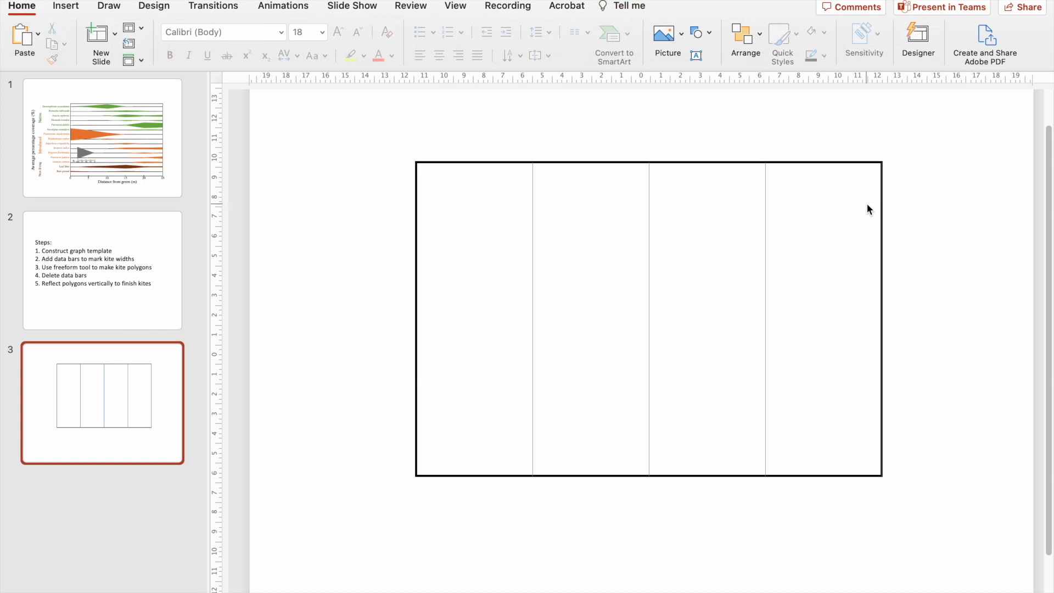
click(877, 205)
Group the three vertical lines inside the rectangle.
drag(787, 137, 464, 485)
click(631, 6)
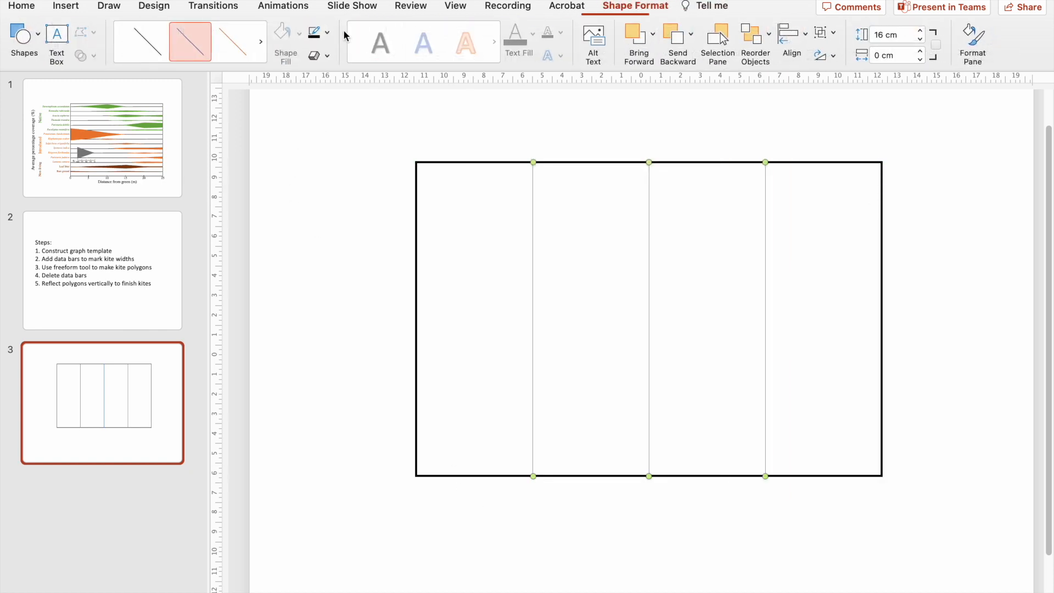
click(835, 33)
click(849, 50)
click(224, 126)
Draw a horizontal straight line about 23.75 cm long across the rectangle's full width, near its top edge.
click(66, 7)
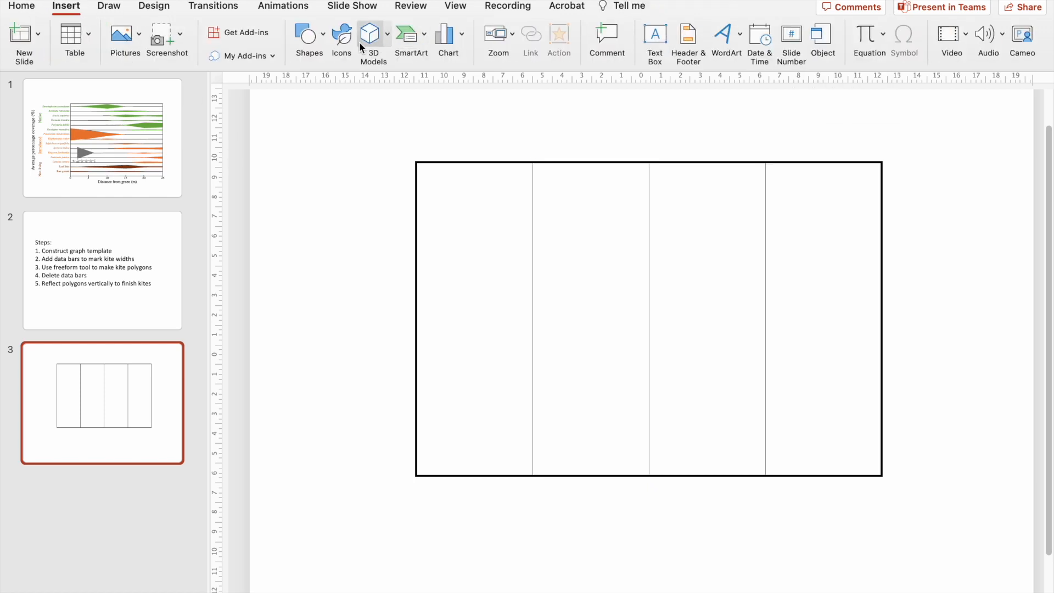
click(308, 37)
click(336, 83)
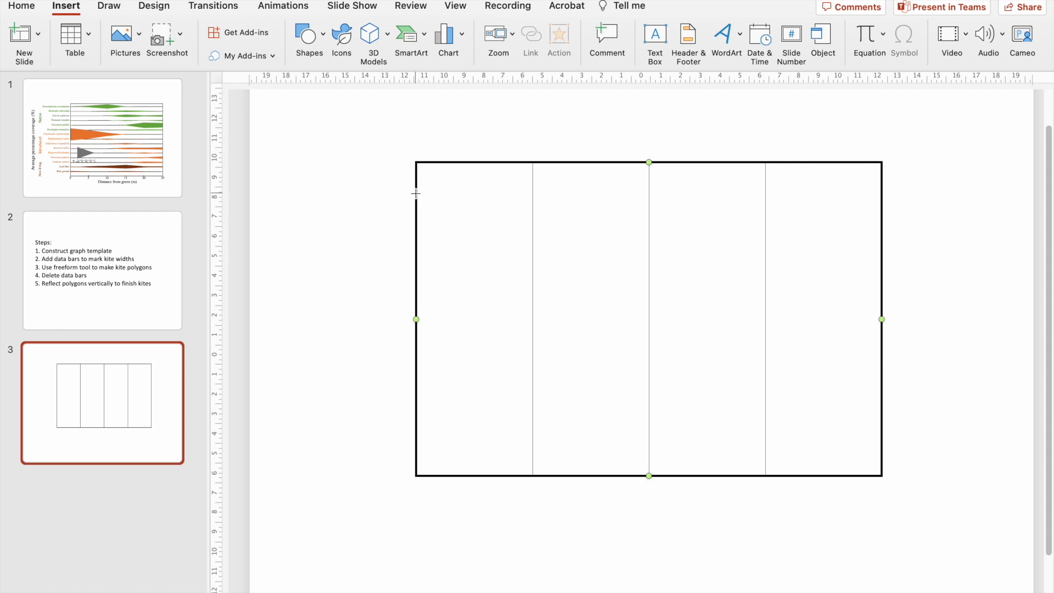
drag(416, 193, 882, 193)
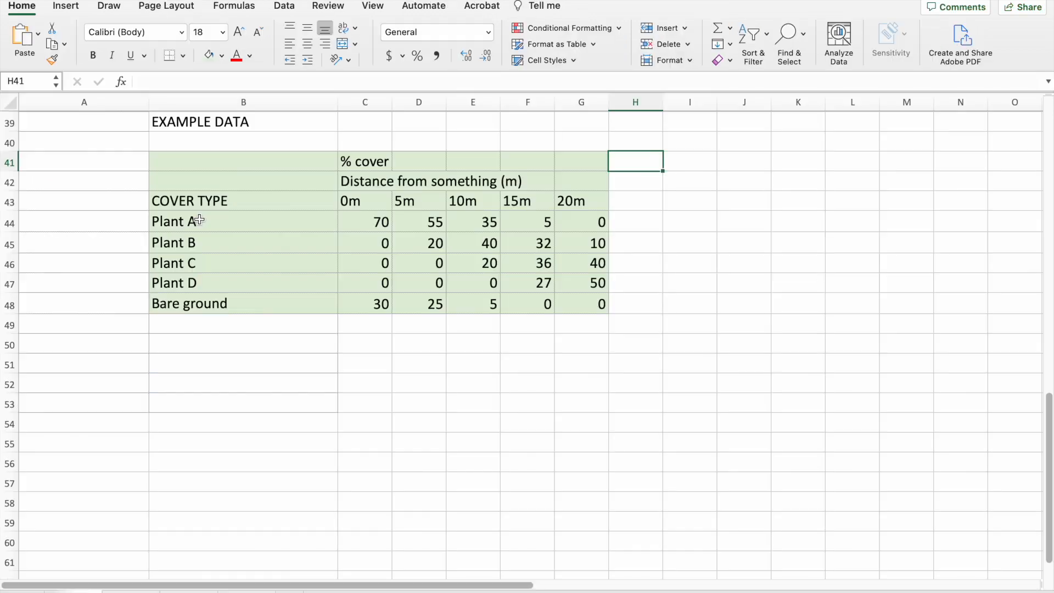
Check the cover types in the Excel example data, then paste four copies of the horizontal line on slide 3.
drag(200, 221, 207, 295)
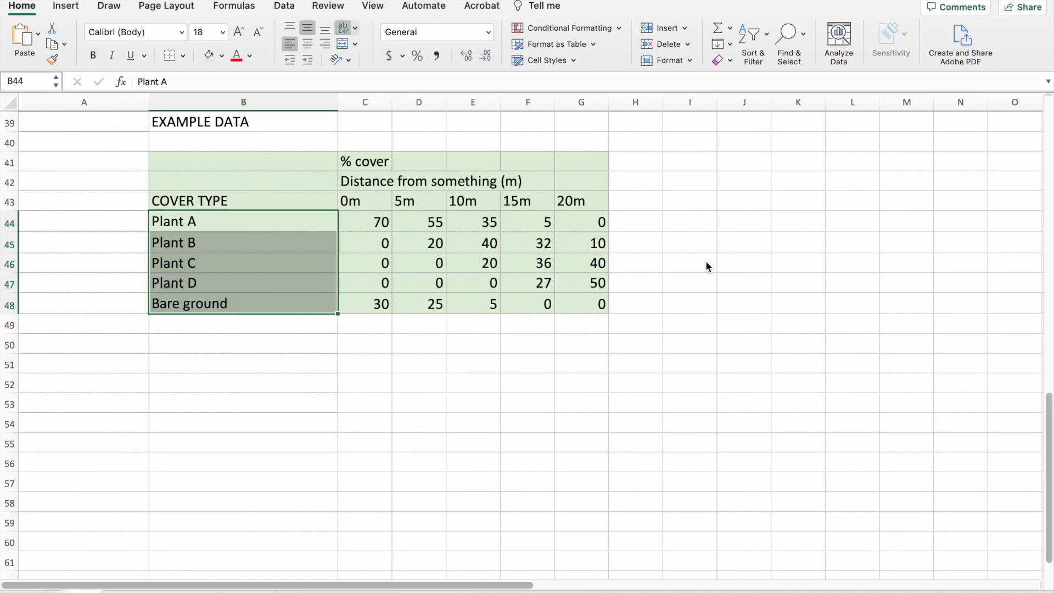
key(ctrl+Right)
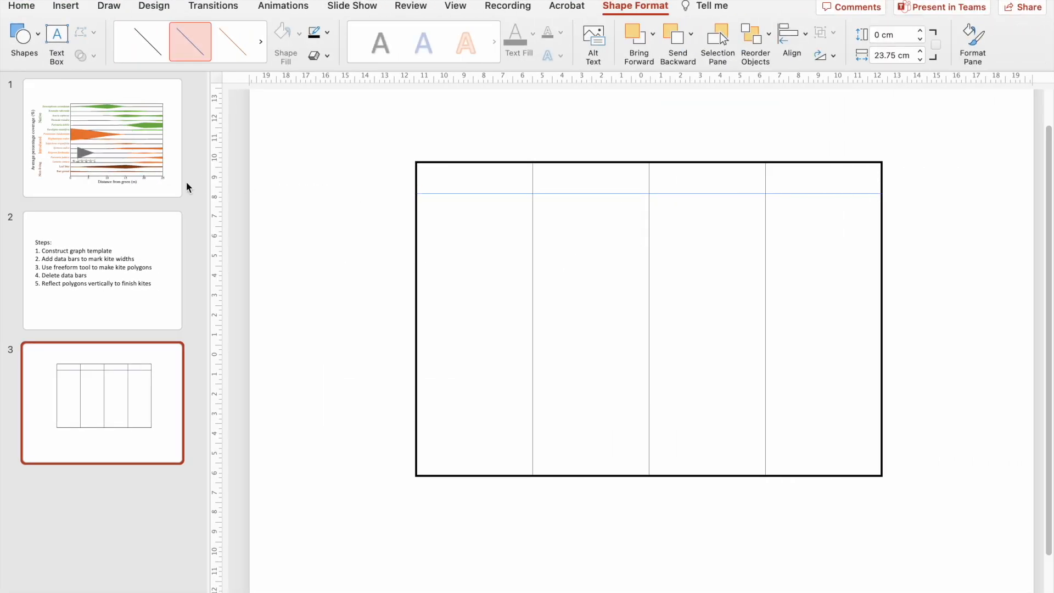
click(131, 150)
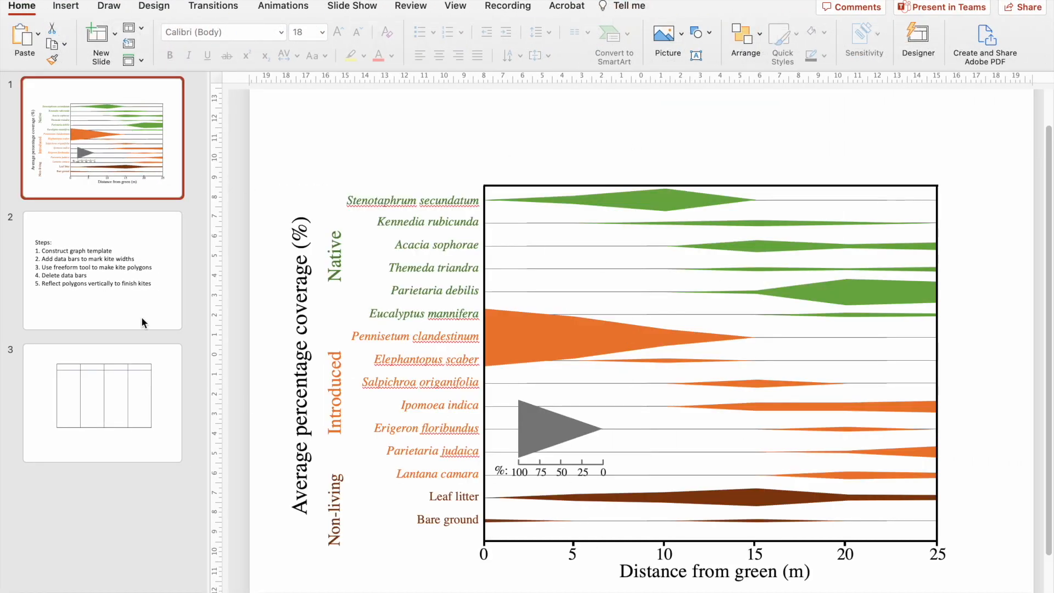
click(144, 356)
click(451, 196)
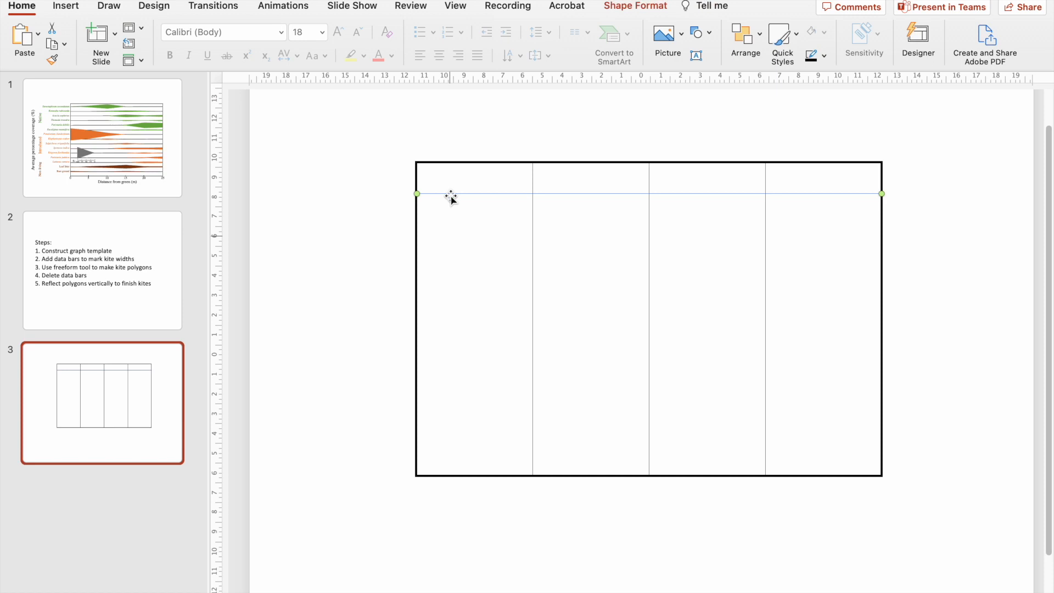
key(super+v)
key(super+v)
key(super+v)
key(super+v)
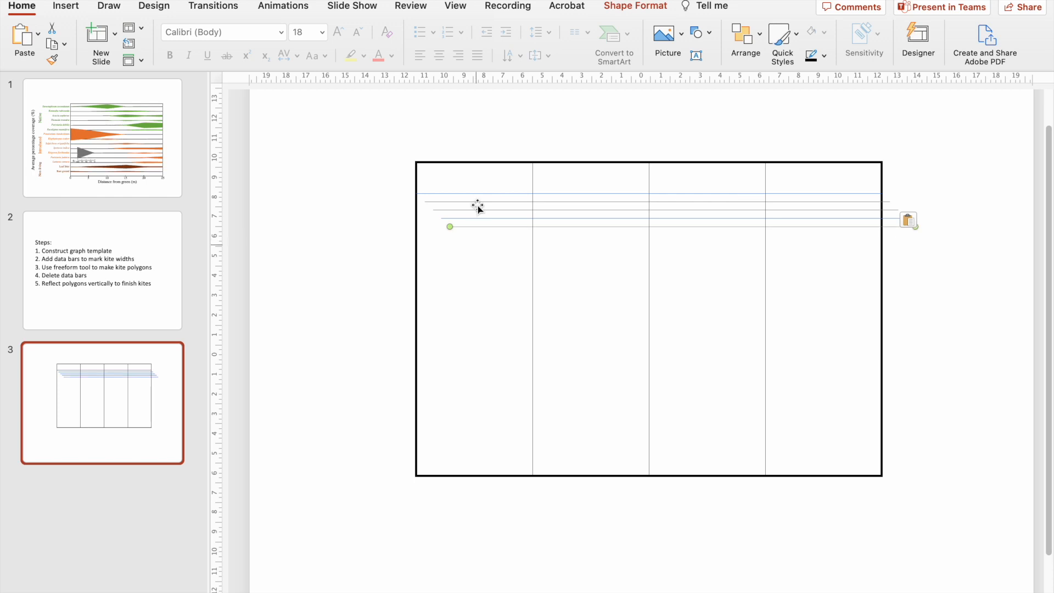
Paste two more horizontal lines and place them along the rectangle's top and bottom edges.
click(123, 152)
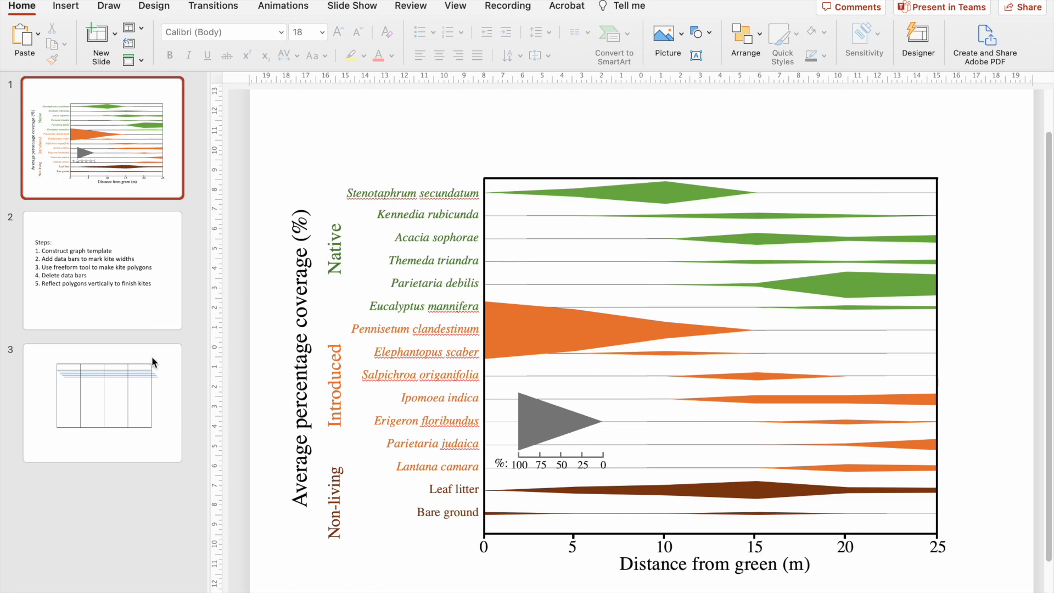
click(139, 377)
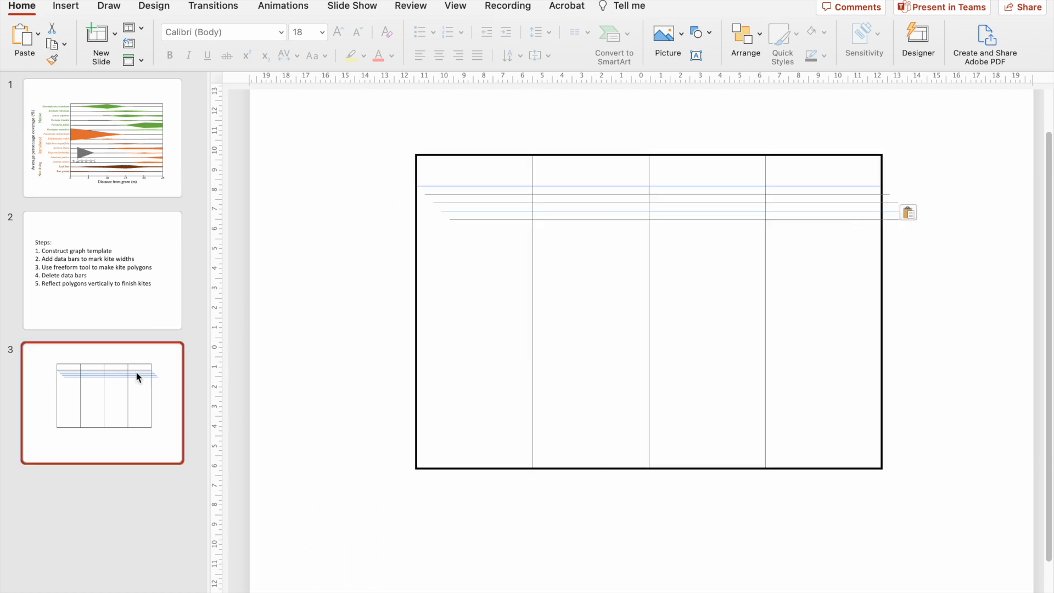
click(489, 219)
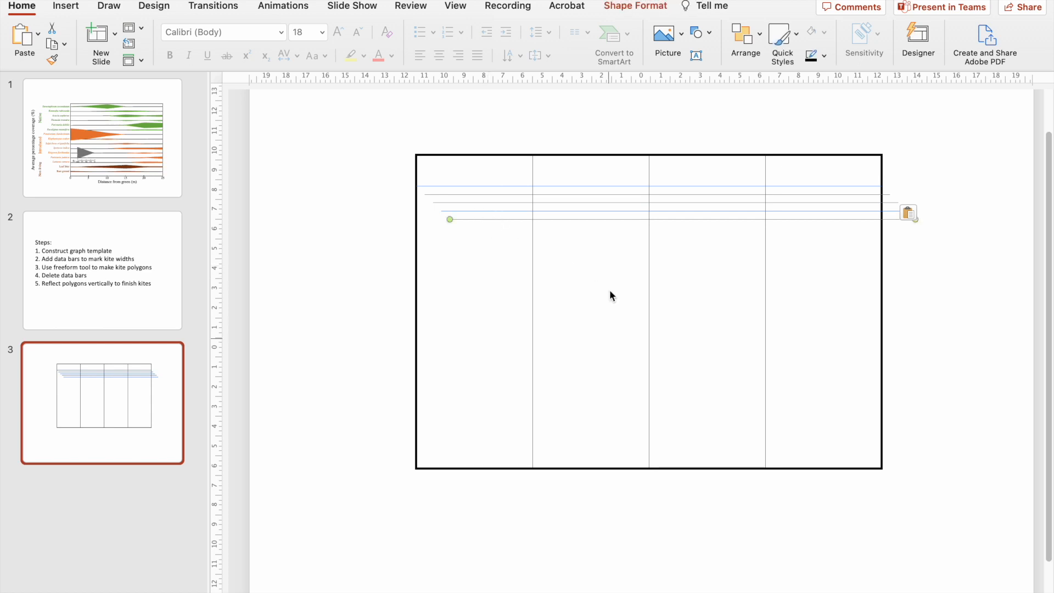
key(super+v)
key(super+v)
drag(492, 236, 454, 467)
click(954, 252)
Select only the seven horizontal lines, align them to a common horizontal centre and distribute them evenly in the vertical direction.
drag(941, 129, 336, 592)
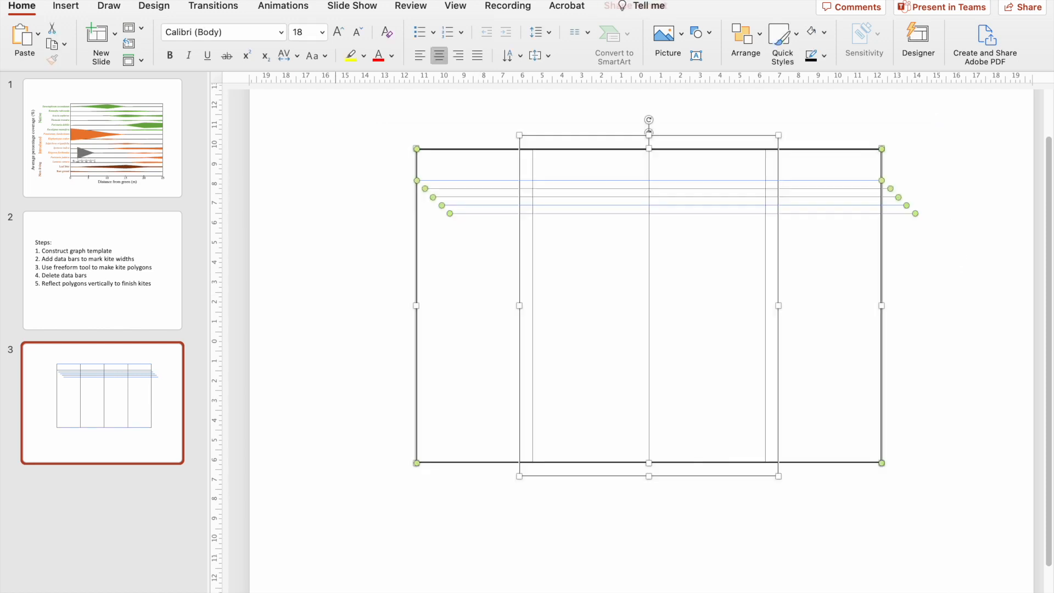
shift+click(417, 346)
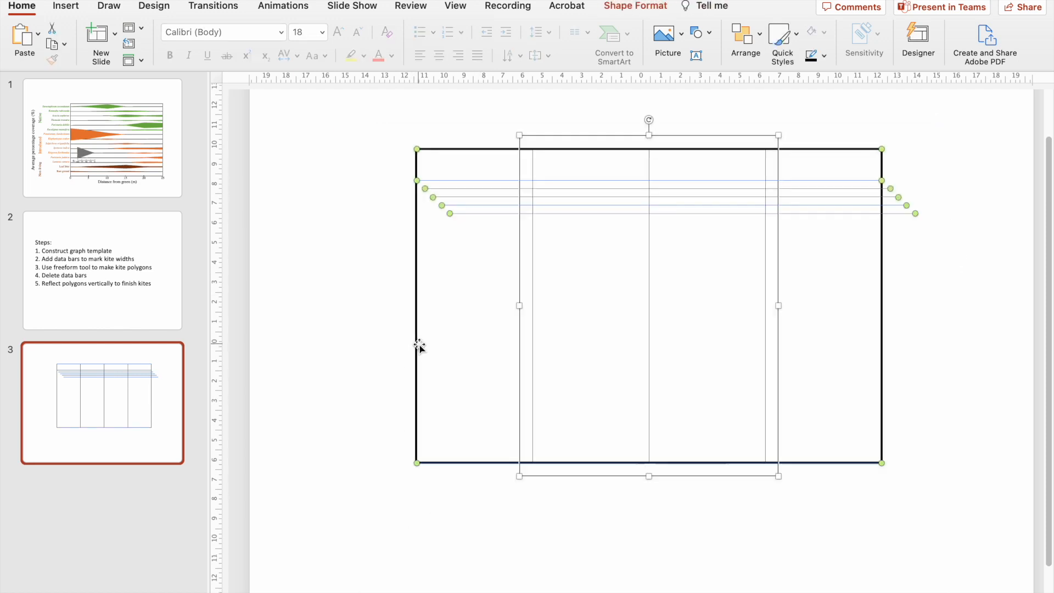
shift+click(532, 246)
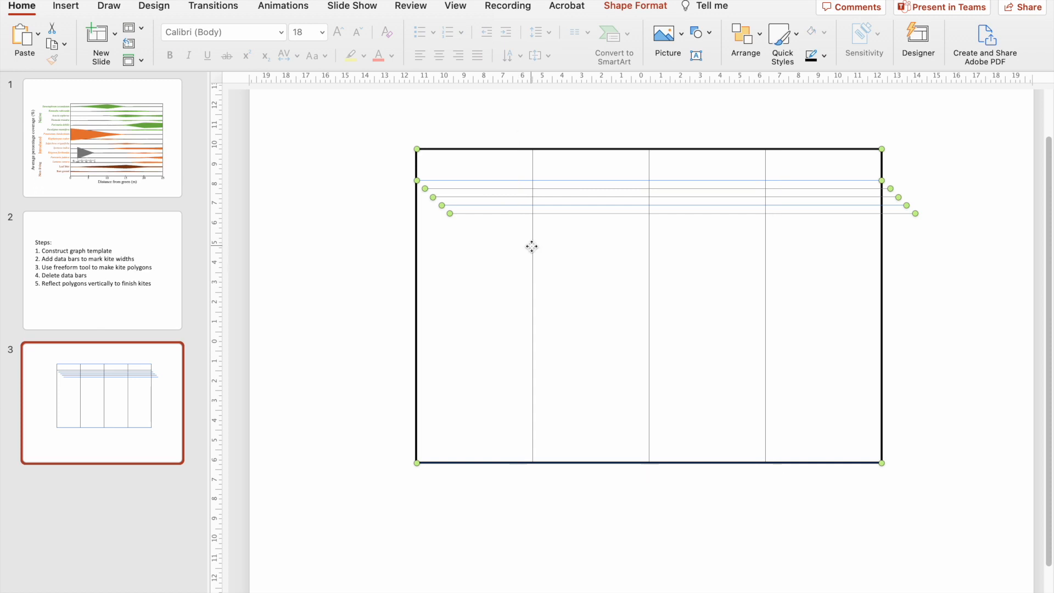
click(648, 8)
click(806, 34)
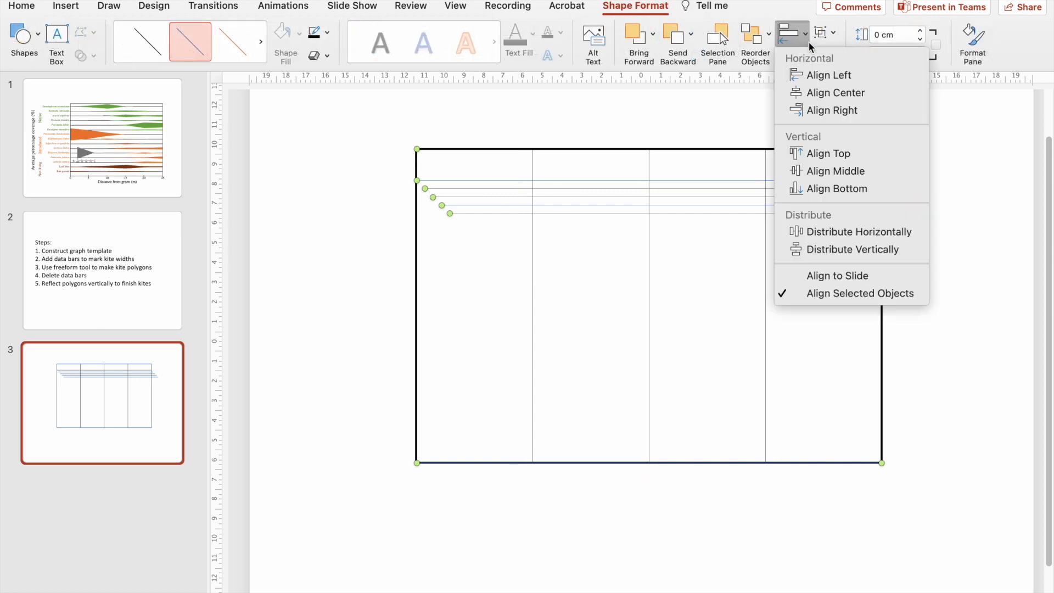
click(865, 93)
click(791, 33)
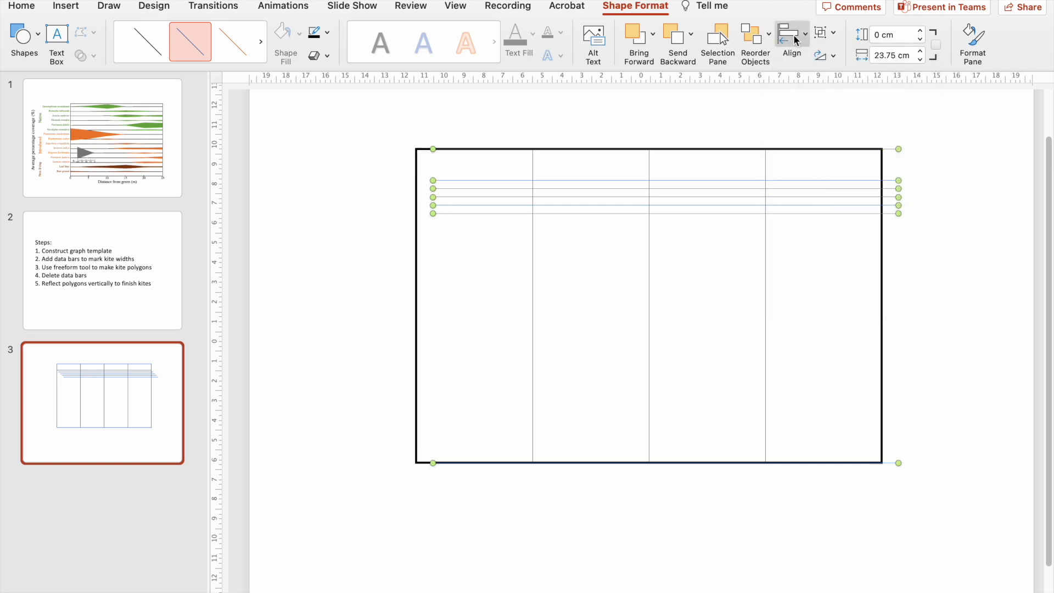
click(885, 251)
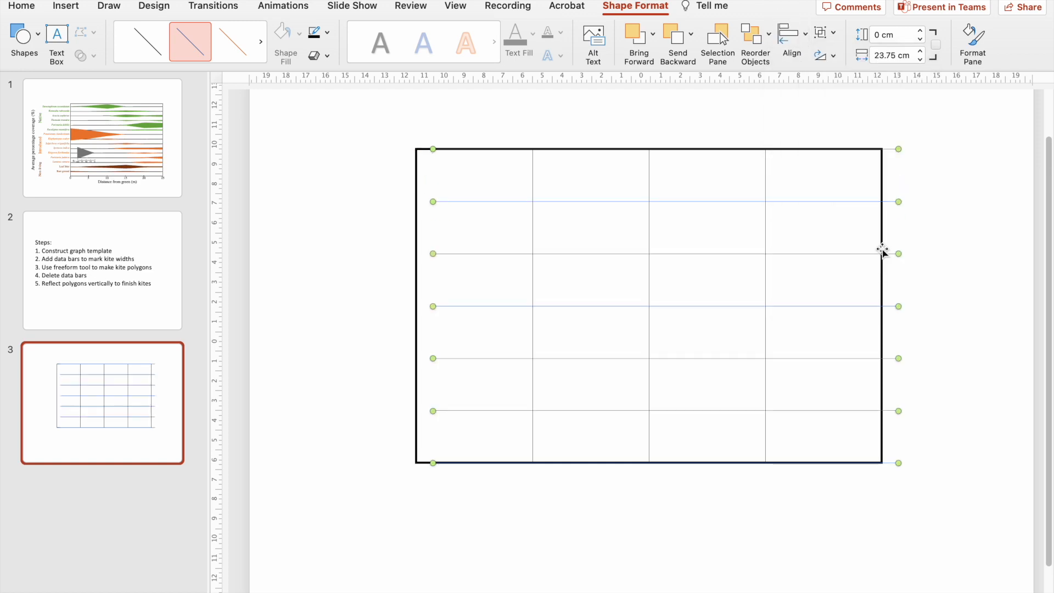
Nudge the horizontal lines sideways until their ends meet the rectangle's left and right edges, then deselect them.
key(Left)
key(Left)
key(Left)
key(Left)
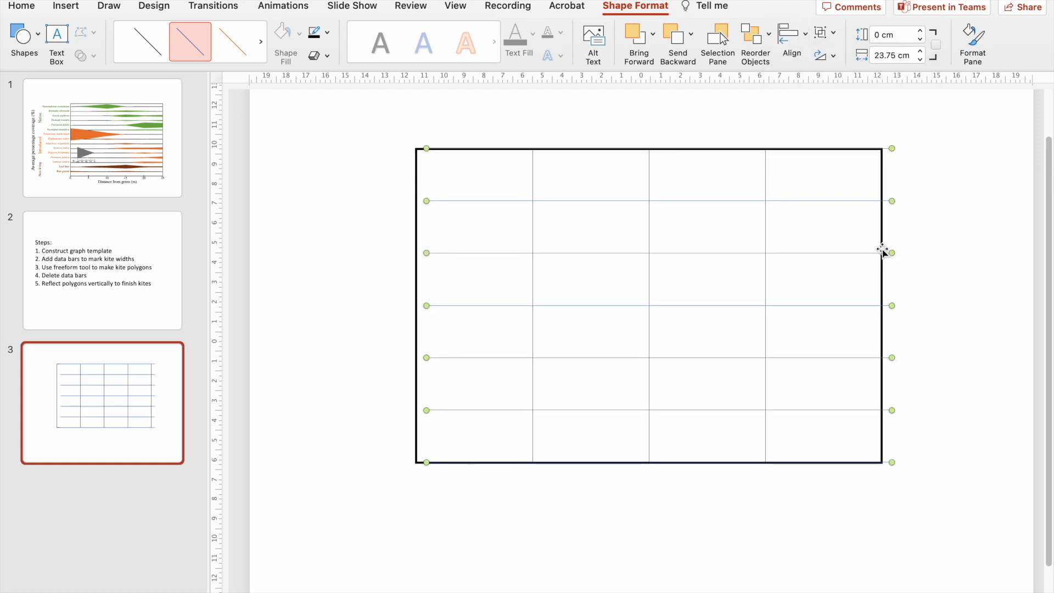
key(Left)
key(Left)
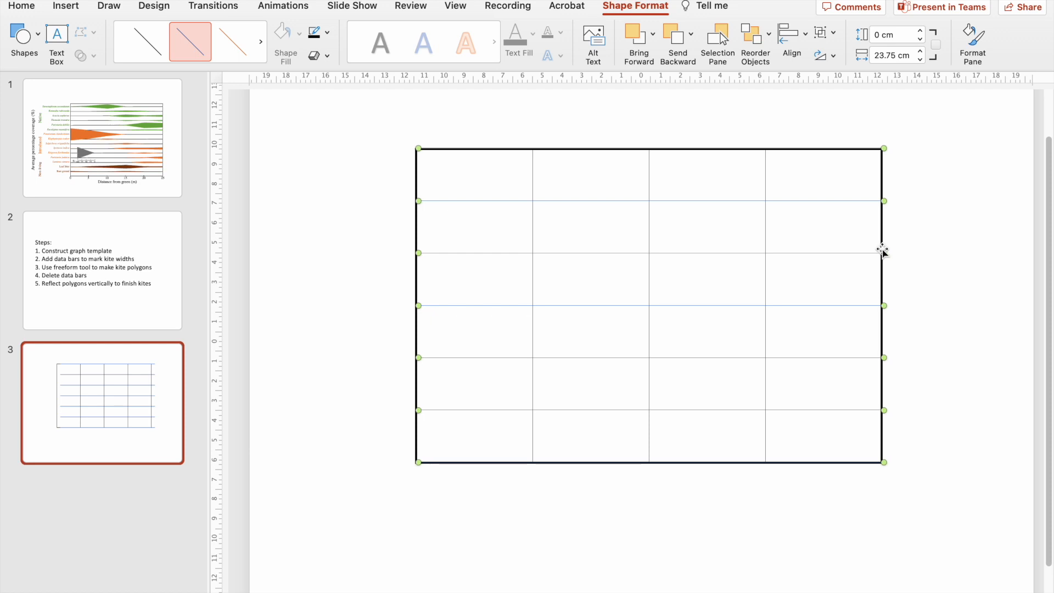
click(360, 214)
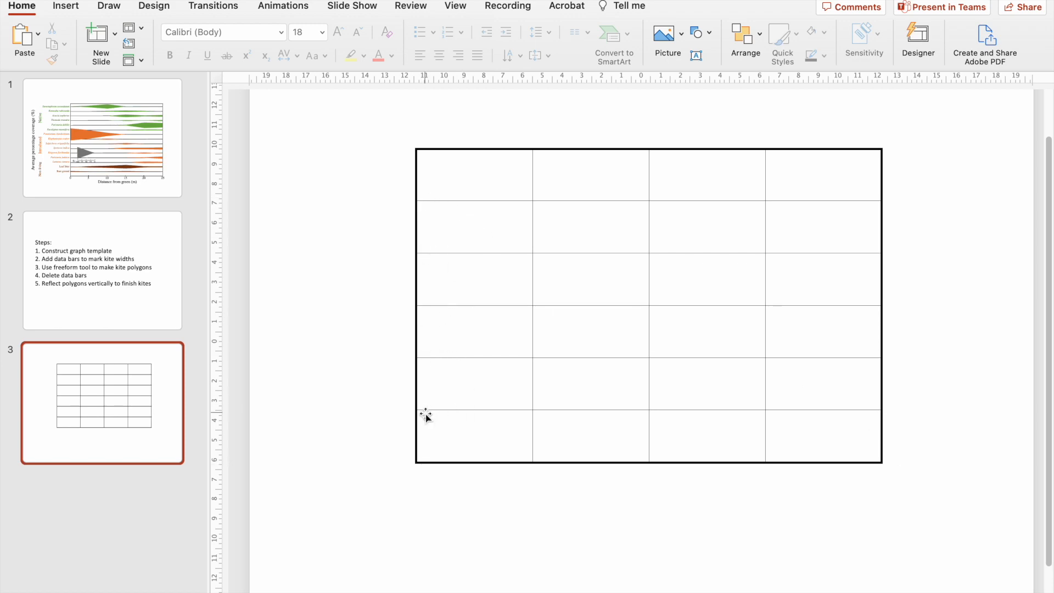
Check the distance headings in the Excel example data and the axis labels of the finished kite graph on slide 1.
key(ctrl+Left)
click(374, 208)
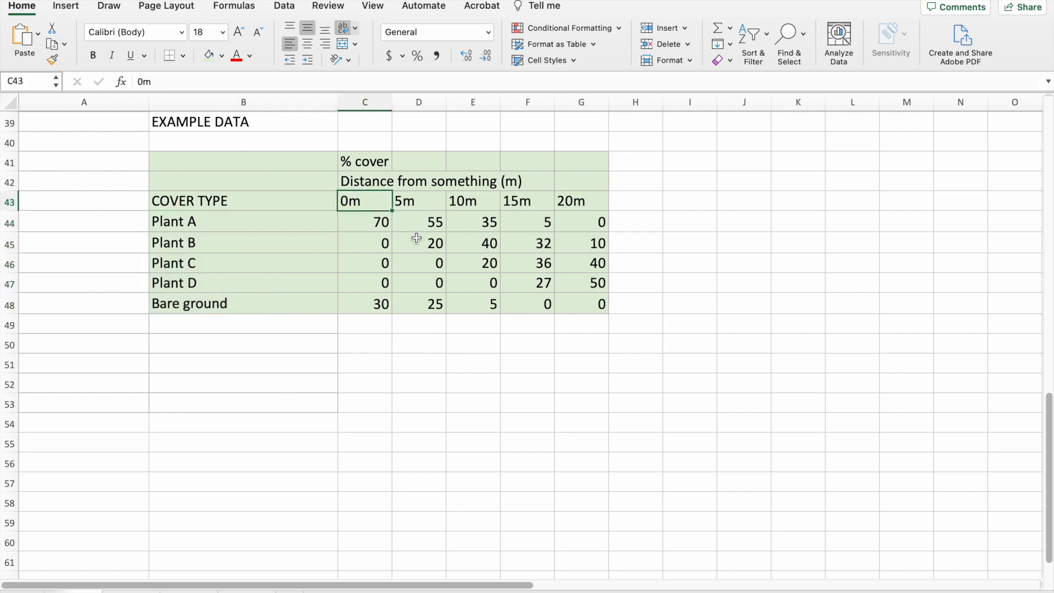
drag(581, 190, 457, 205)
key(ctrl+Right)
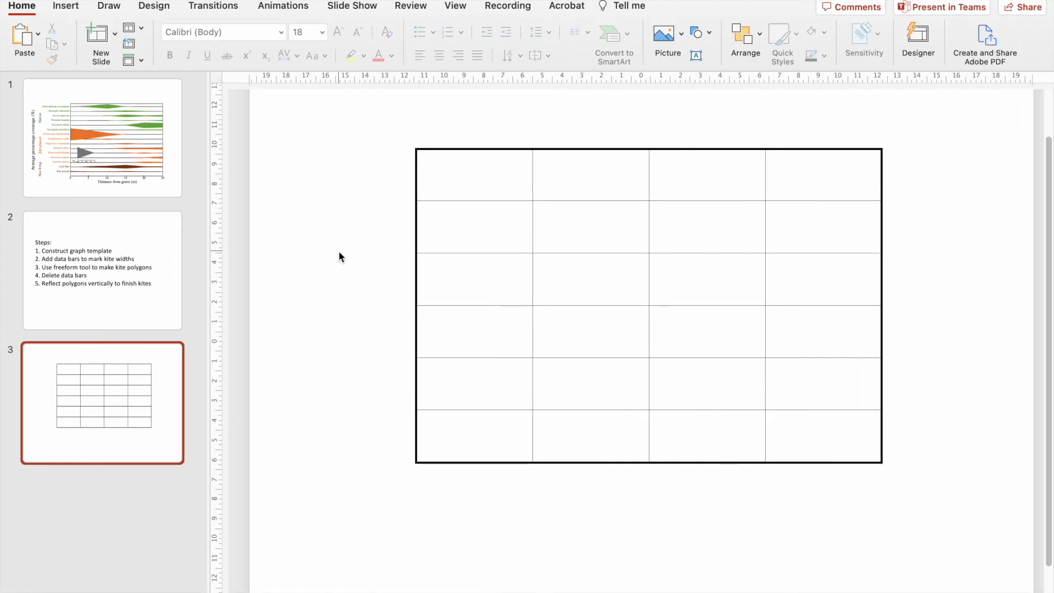
click(138, 153)
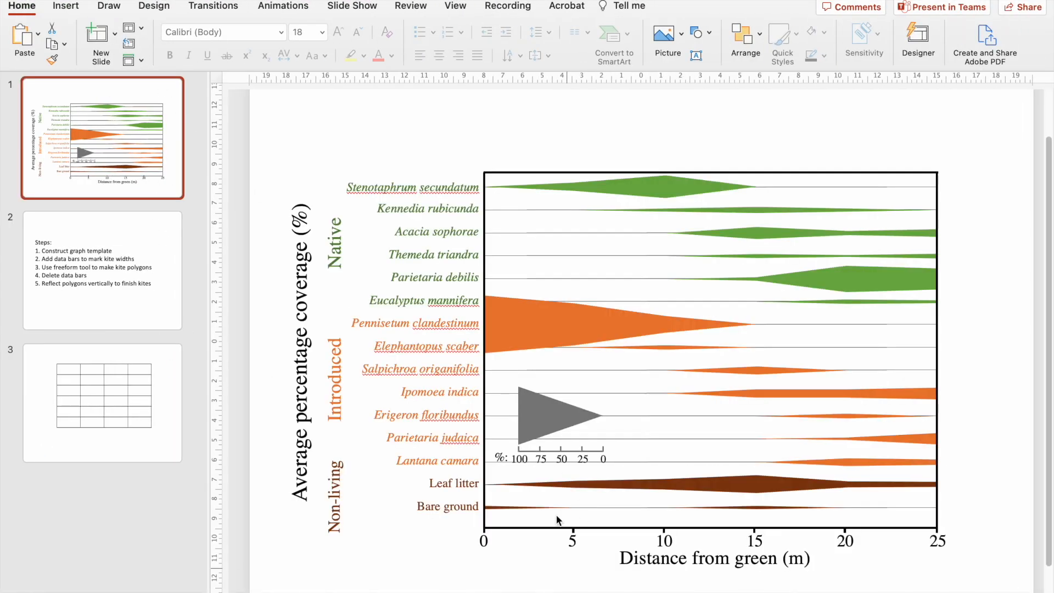
On slide 3, complete the horizontal axis title below the frame as "Distance from something (m)".
click(147, 436)
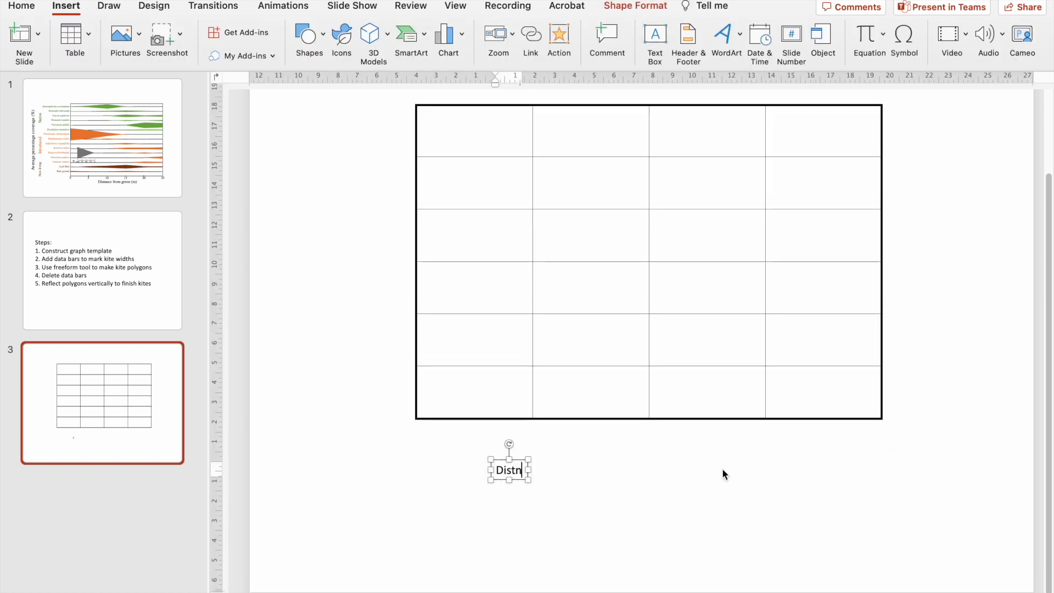
key(BackSpace)
text(ance from something (m))
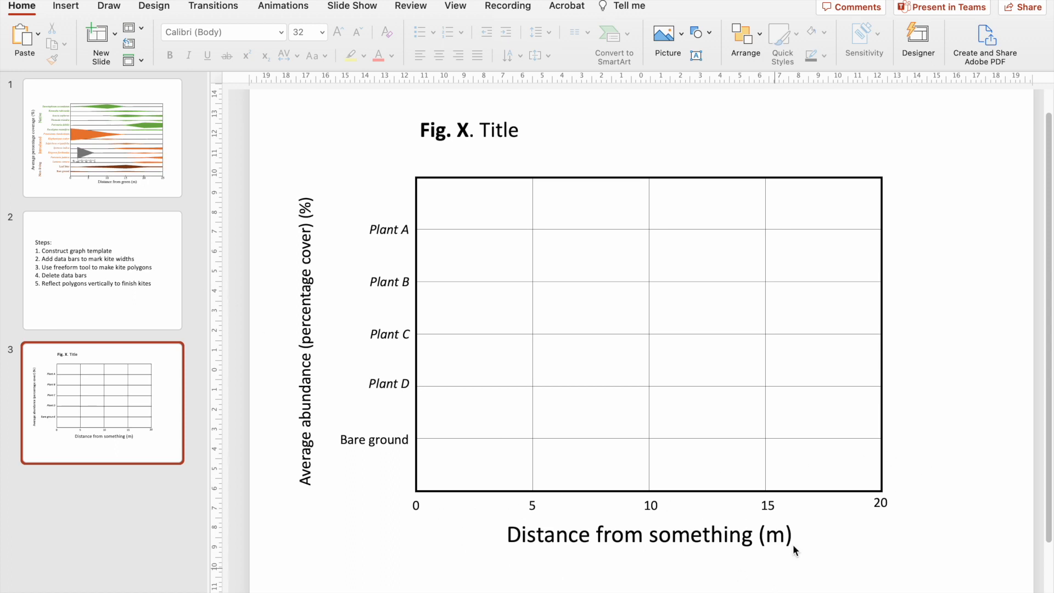
Strike through the item "Construct graph template" in the list of steps on slide 2.
click(180, 283)
triple_click(493, 269)
click(227, 55)
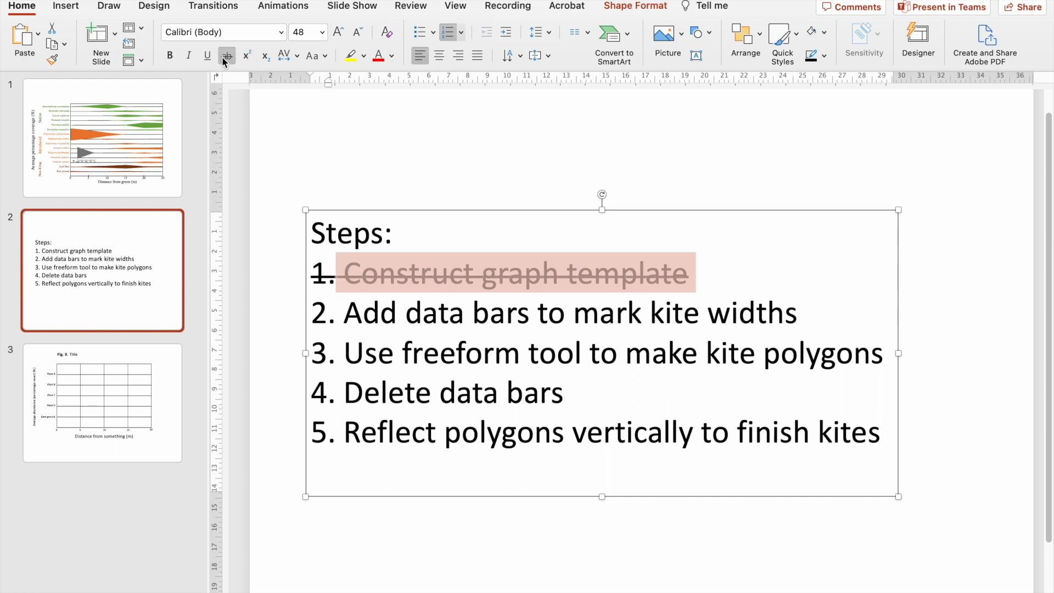
click(364, 171)
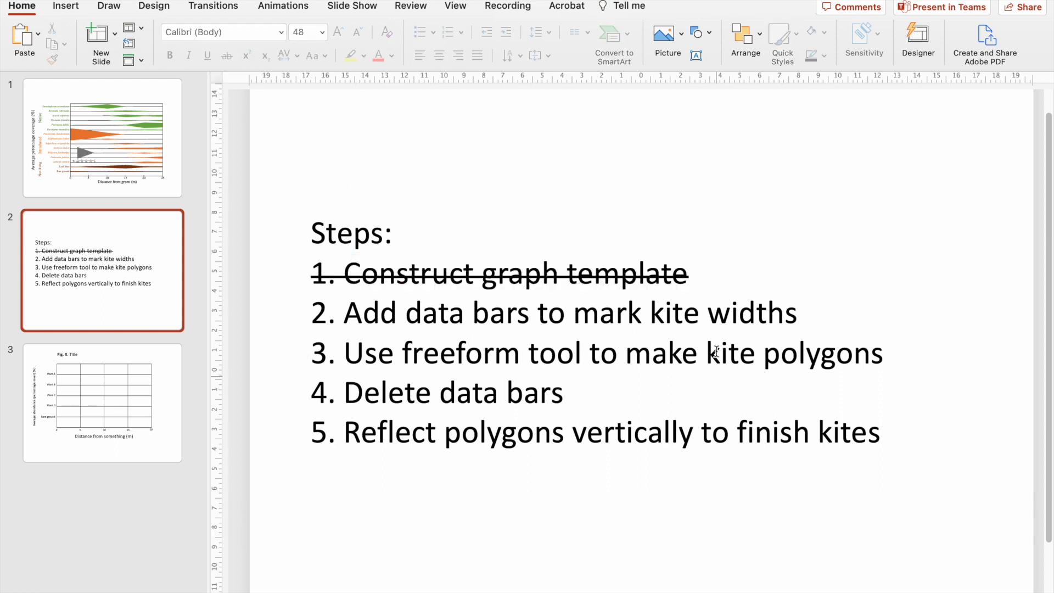
Return to slide 3 and check Plant A's percentage cover at 0 m in the Excel example data.
click(113, 417)
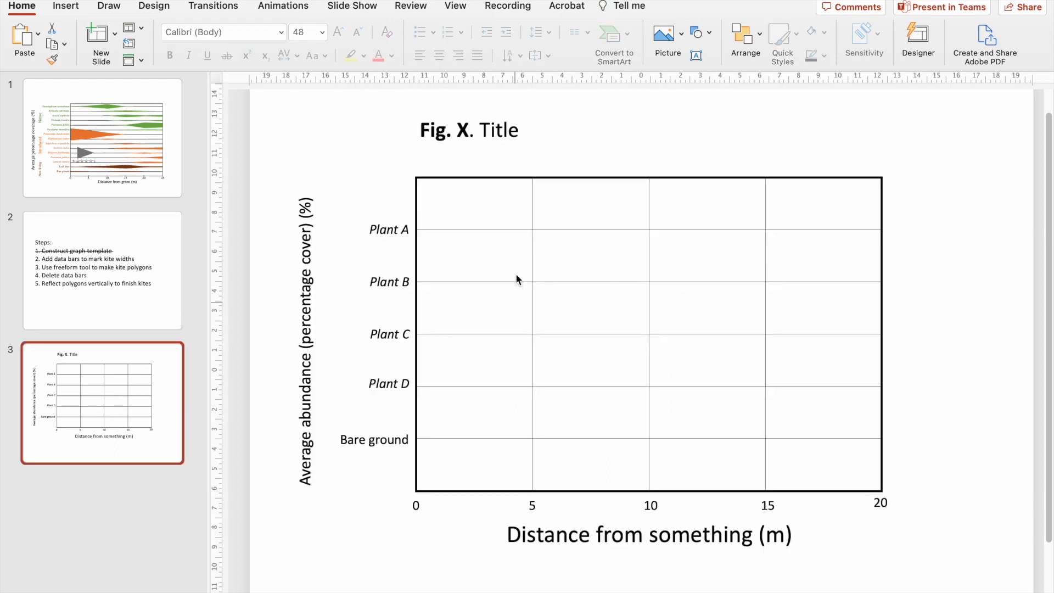
scroll(515, 273, up, 3)
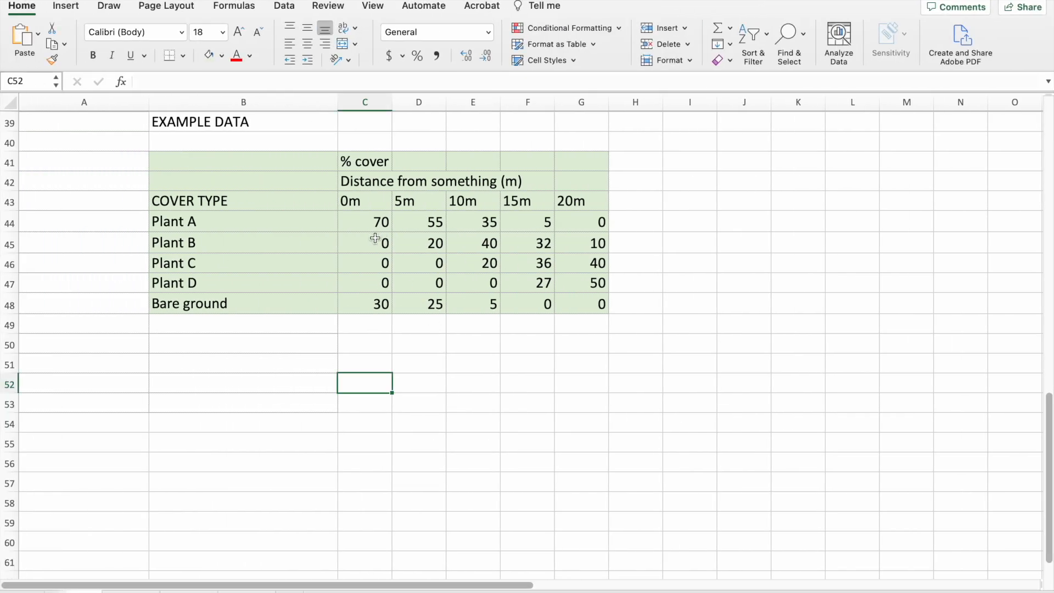
click(310, 221)
click(356, 204)
click(369, 227)
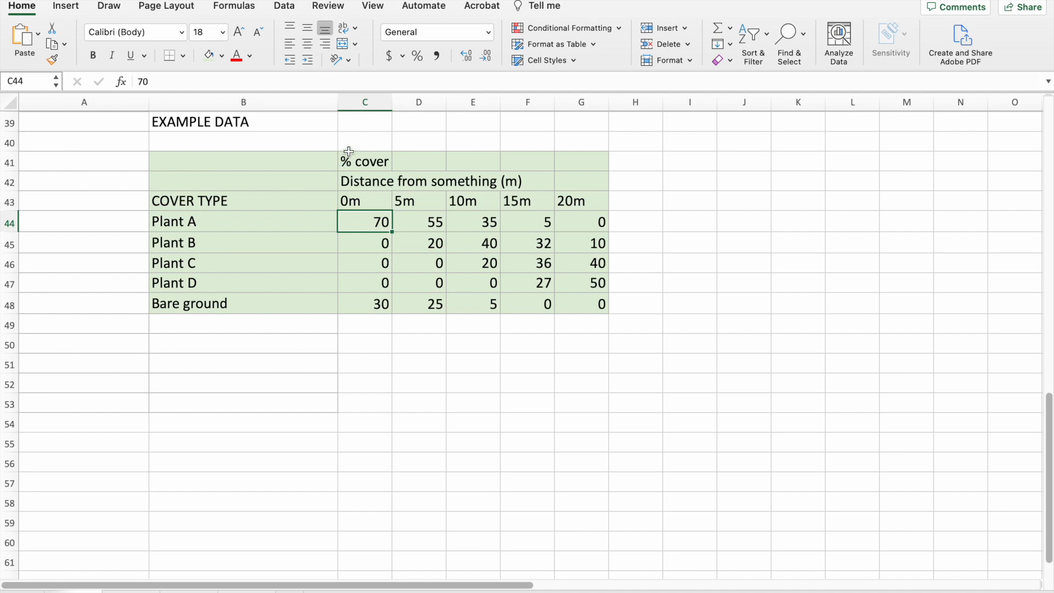
key(ctrl+Right)
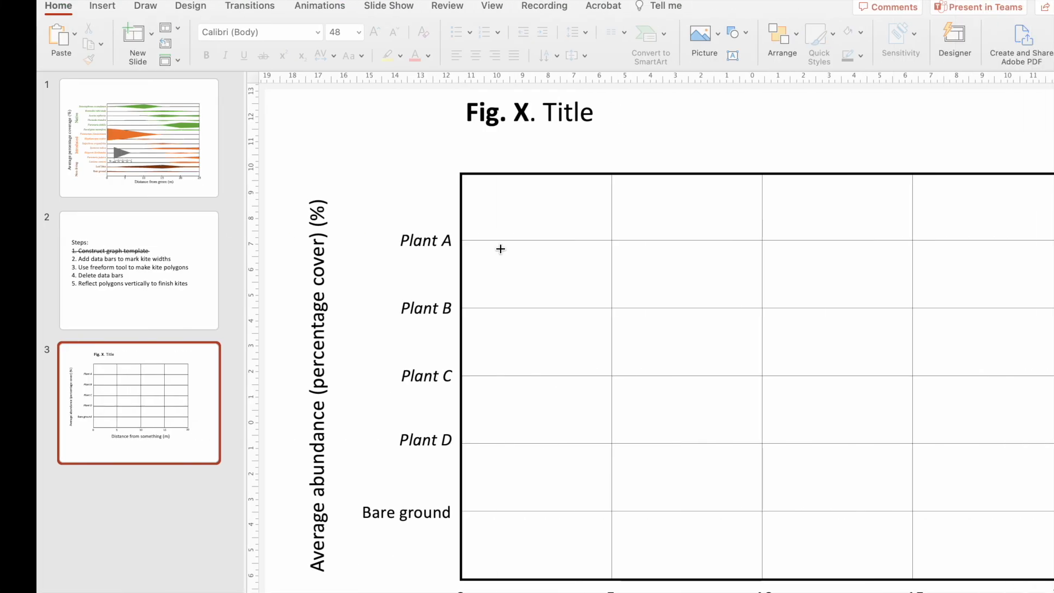
Draw a narrow vertical rectangle about 5.7 cm high and 0.15 cm wide and place it across the Plant A line at 0 m.
scroll(482, 207, down, 5)
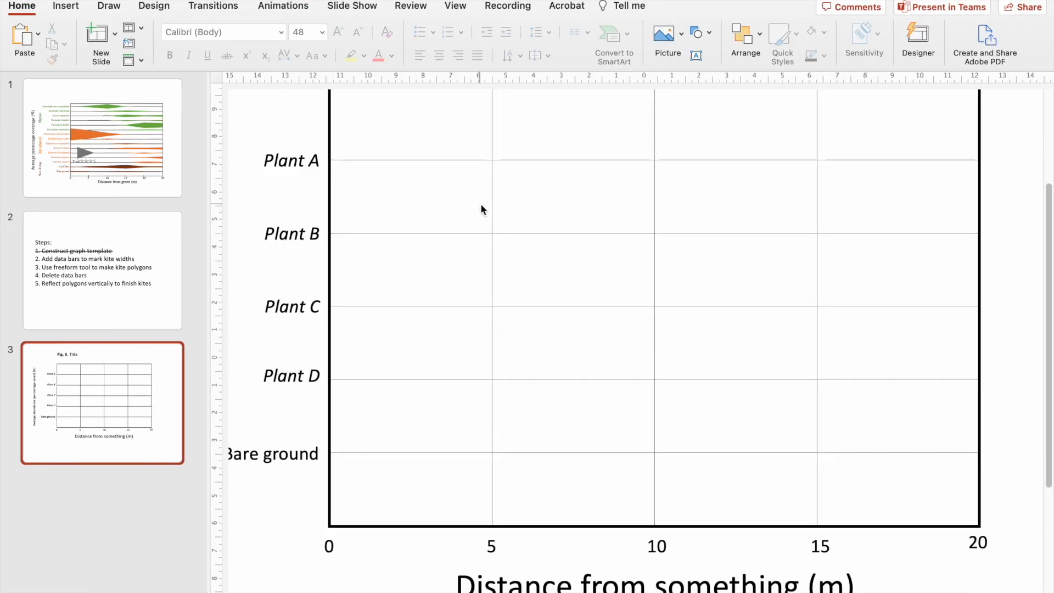
scroll(344, 343, up, 5)
scroll(325, 307, left, 1)
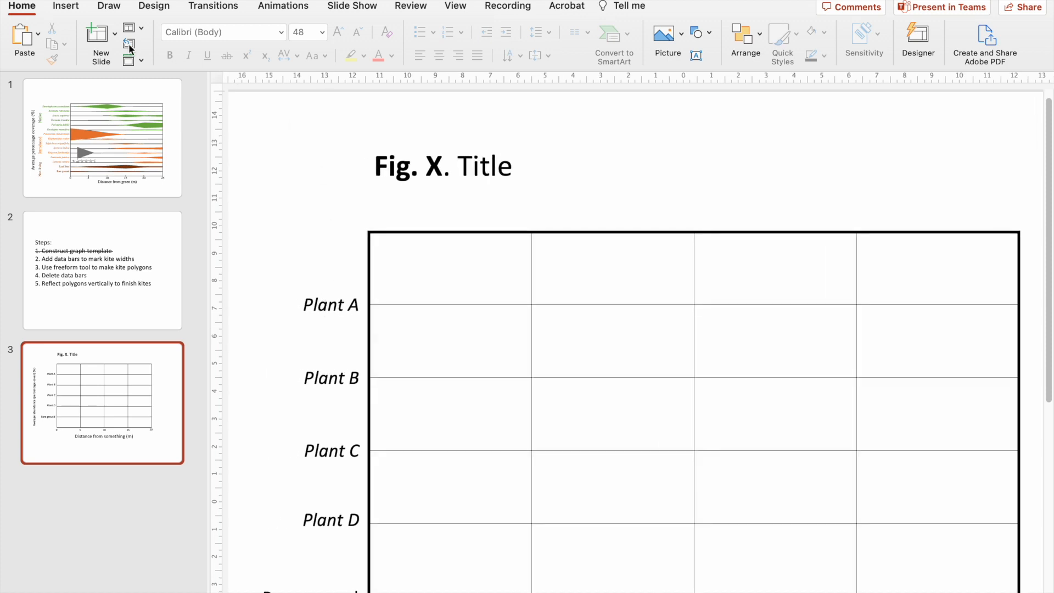
click(66, 6)
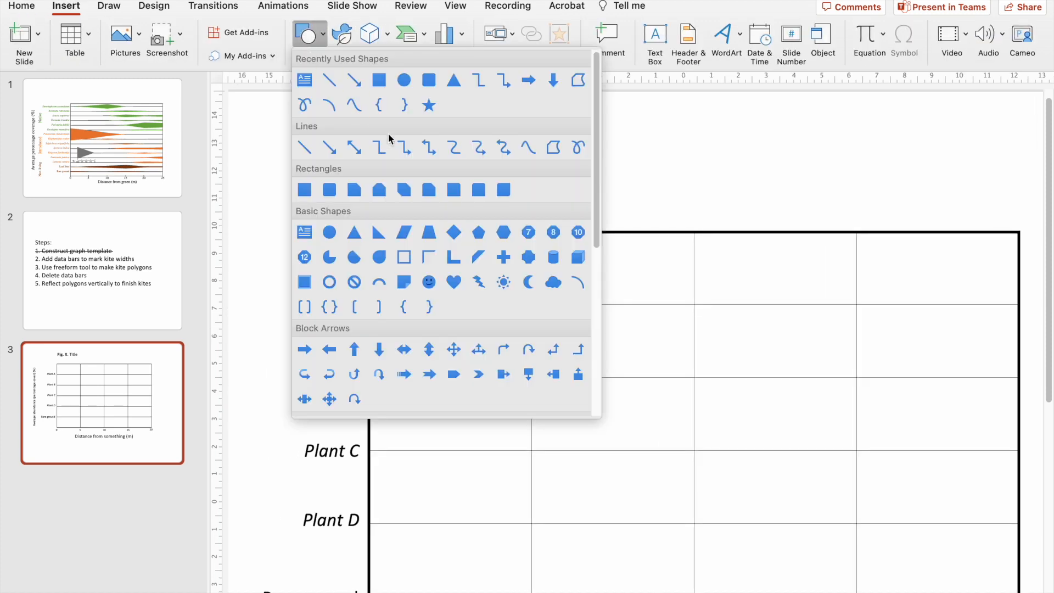
click(382, 81)
drag(399, 239, 537, 377)
drag(532, 311, 405, 324)
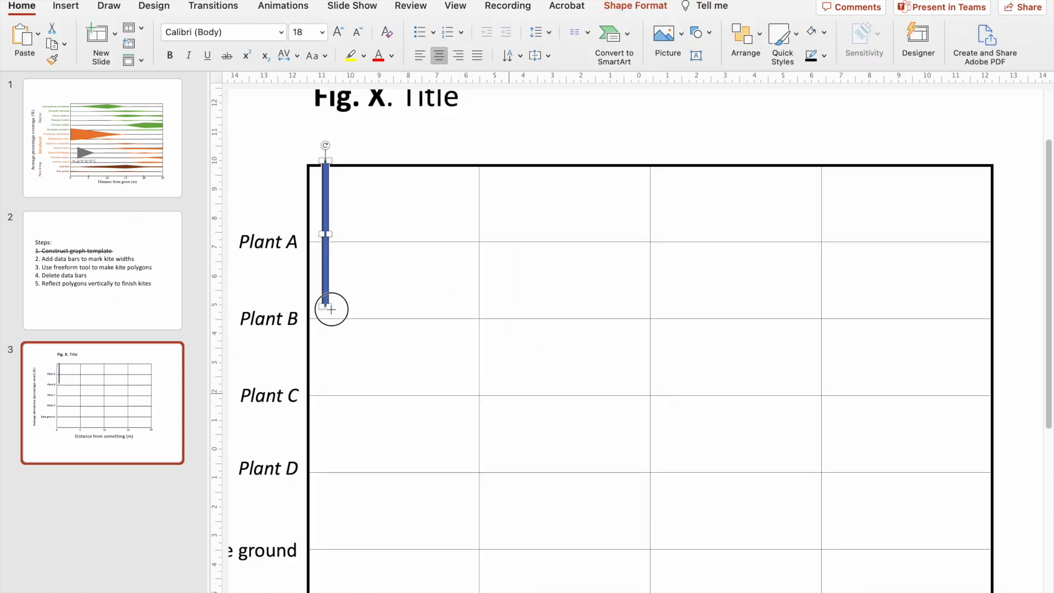
drag(329, 306, 331, 325)
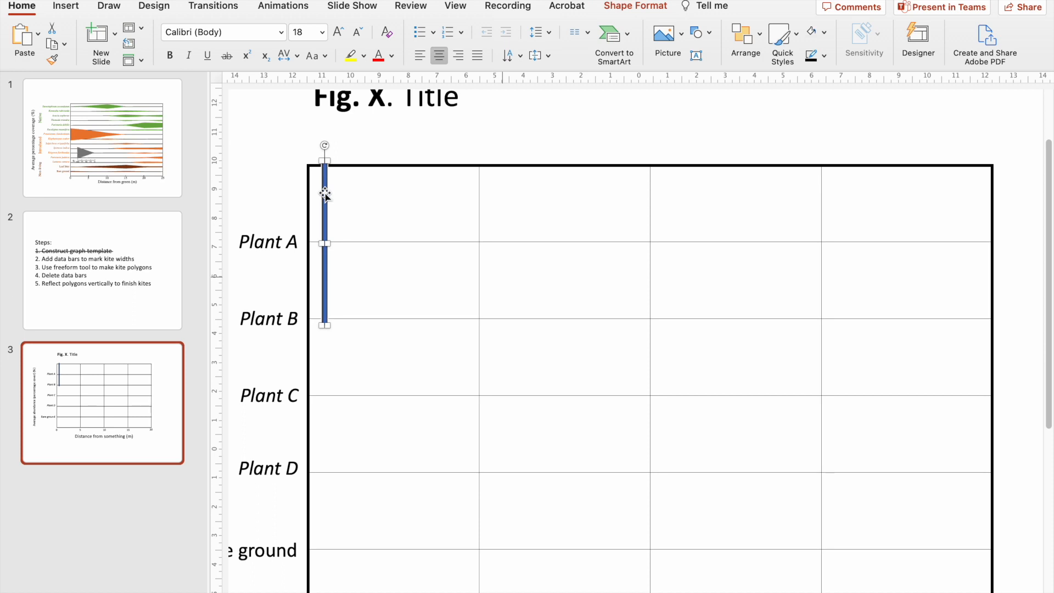
drag(325, 193, 315, 189)
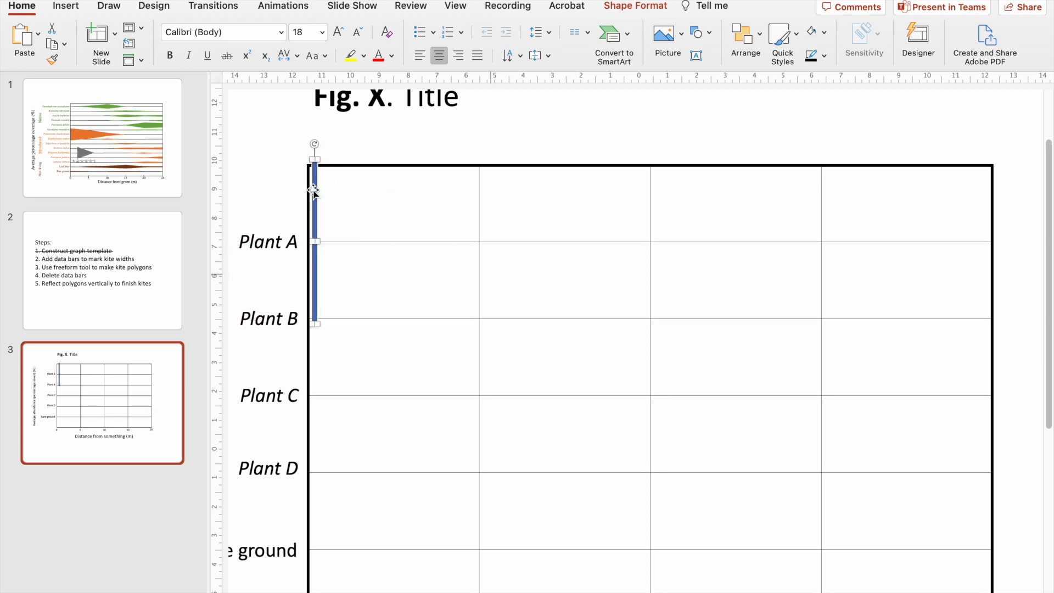
Set the bar's height to 6 cm and recentre it on the Plant A line at 0 m.
click(639, 7)
click(892, 35)
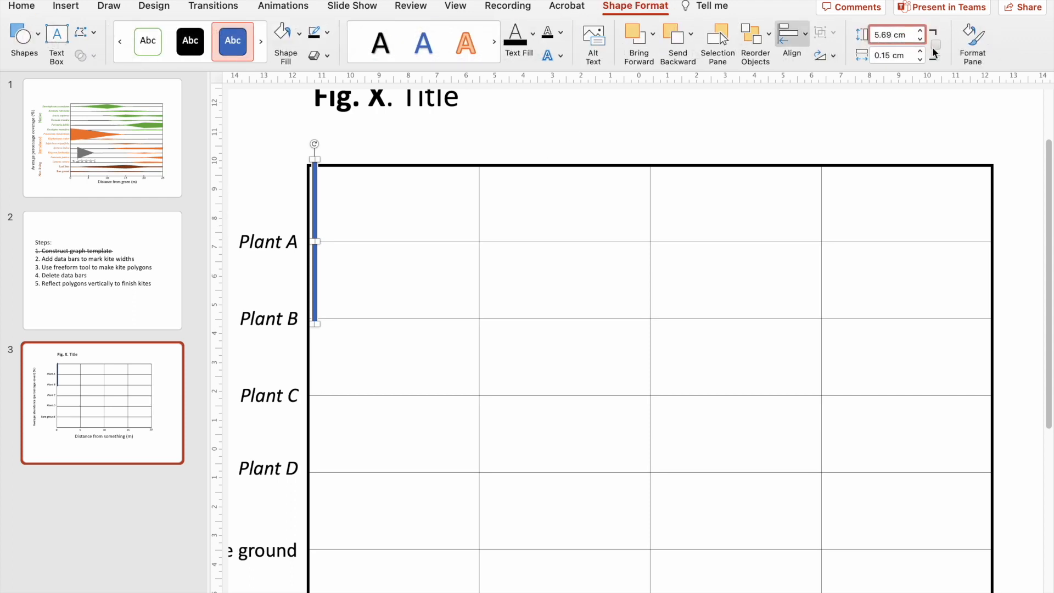
key(BackSpace)
key(Return)
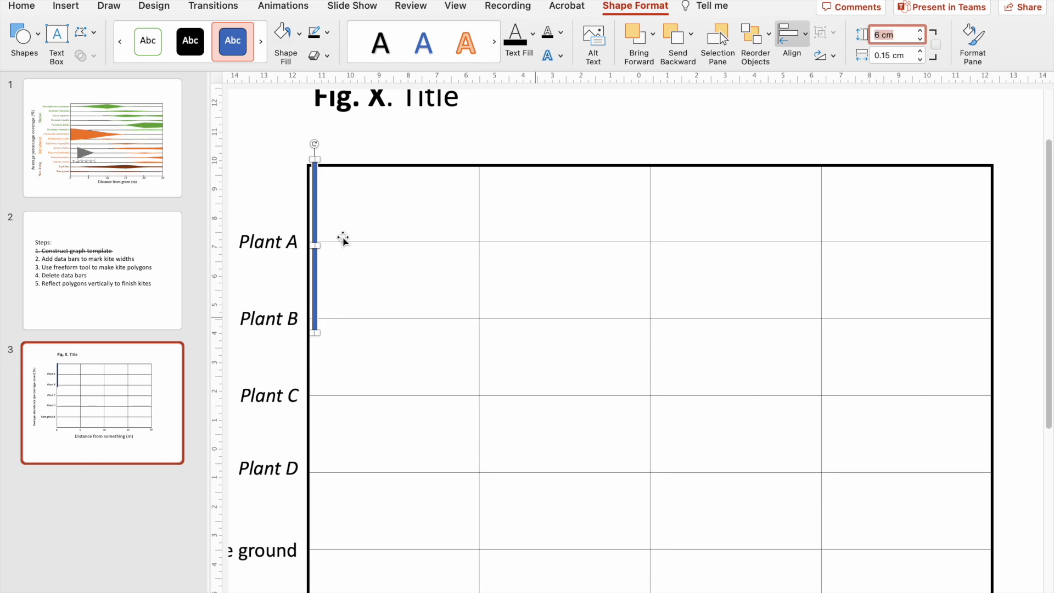
drag(315, 237, 315, 232)
scroll(494, 206, left, 1)
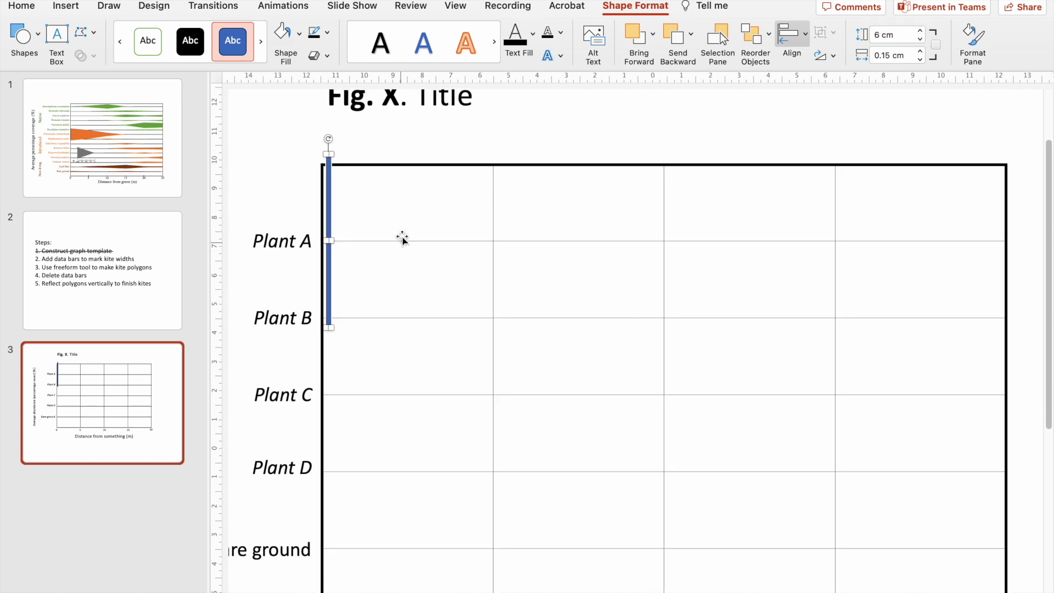
Add a text box above the frame reading "6cm rectangle = 100% percentage coverage".
click(560, 122)
text(6cm rec)
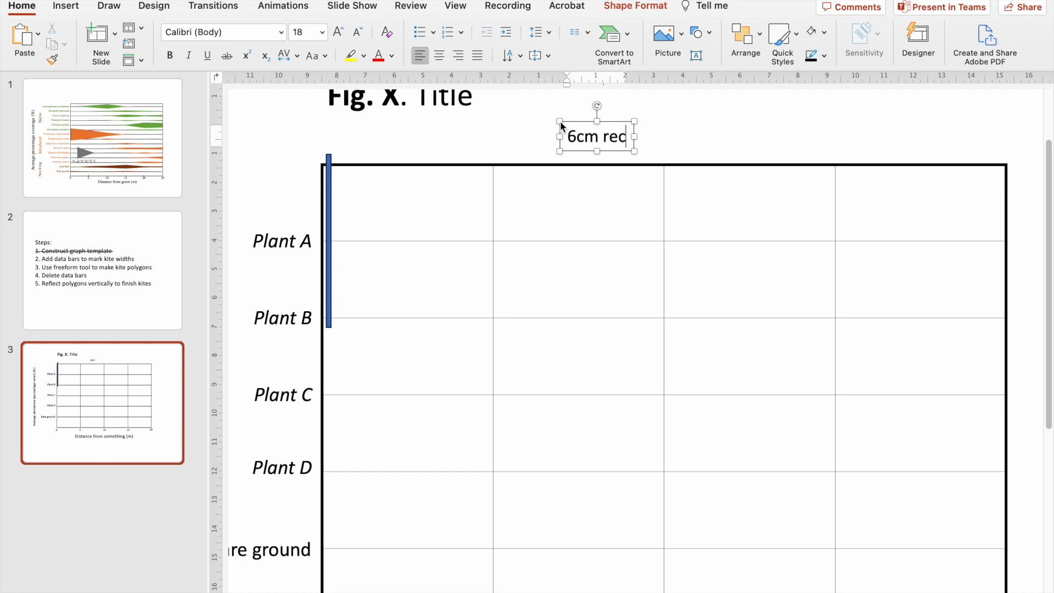
text(tangle = 100% percentage coverage)
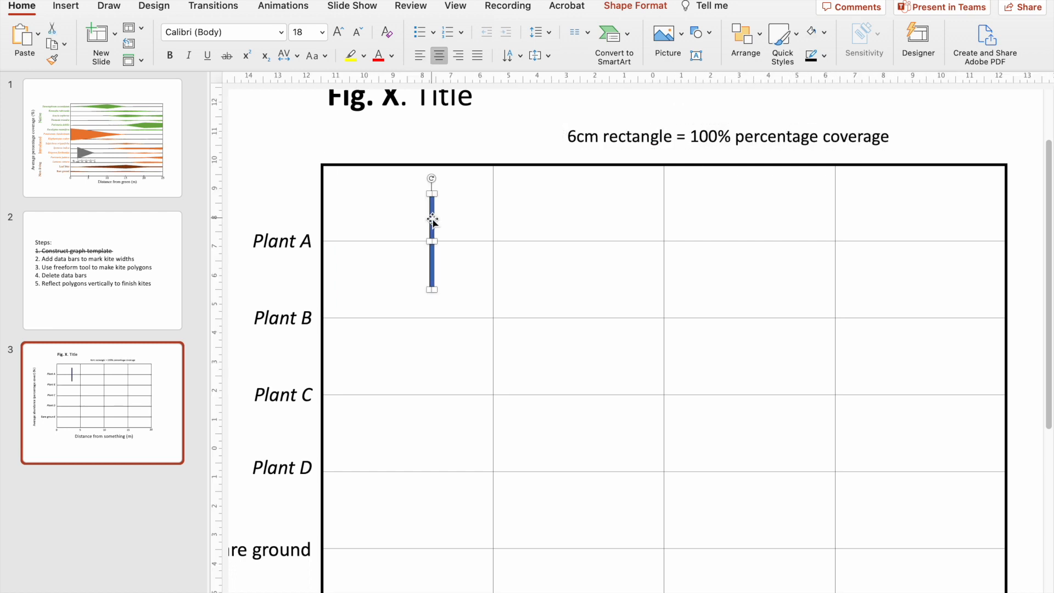
Check Plant A's cover values at each distance in the Excel example data against the graph in PowerPoint.
key(ctrl+Right)
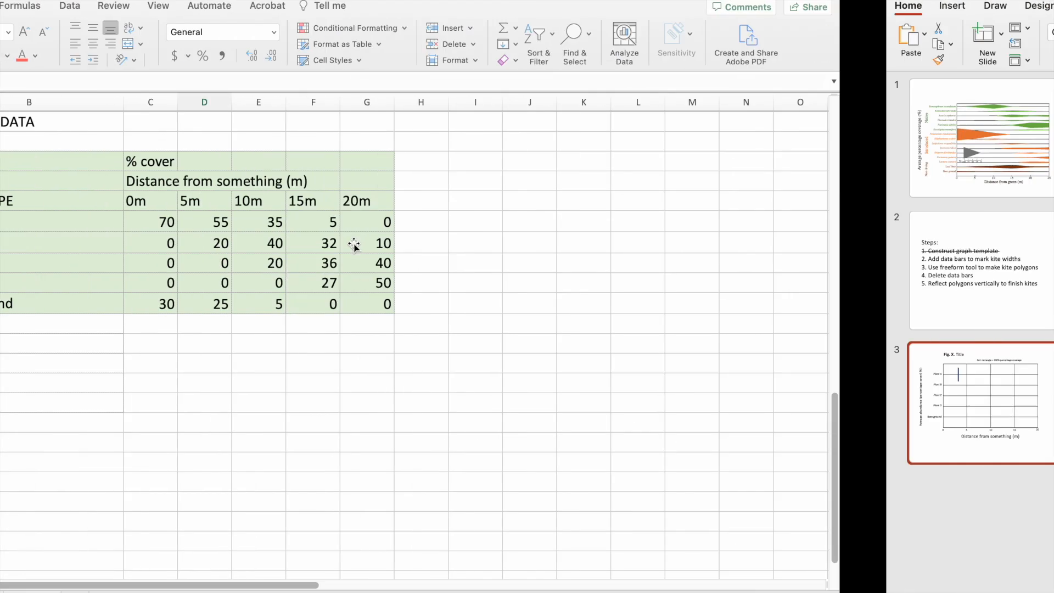
click(600, 234)
click(546, 222)
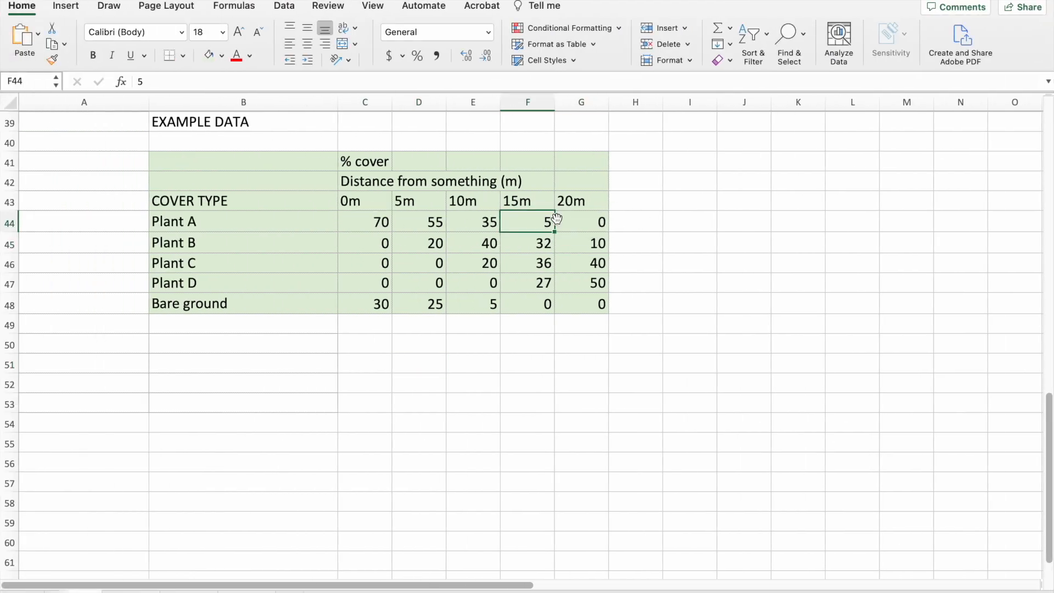
click(409, 222)
click(351, 221)
key(ctrl+Left)
key(ctrl+Right)
Enter the formula =C44*0.01*6 in cell C50 to convert Plant A's cover at 0 m into a bar height.
click(362, 341)
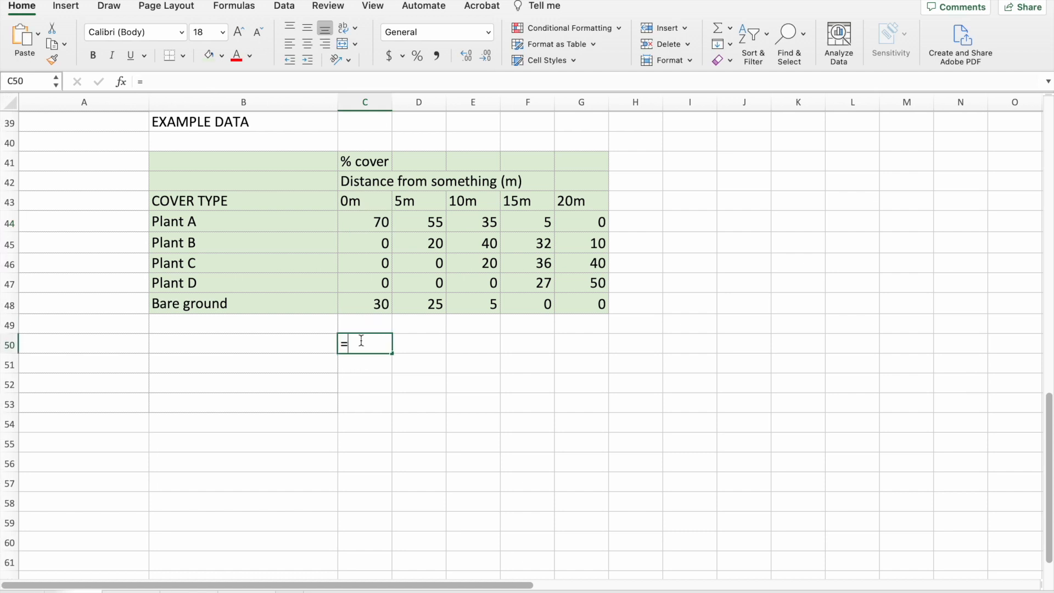
text(=)
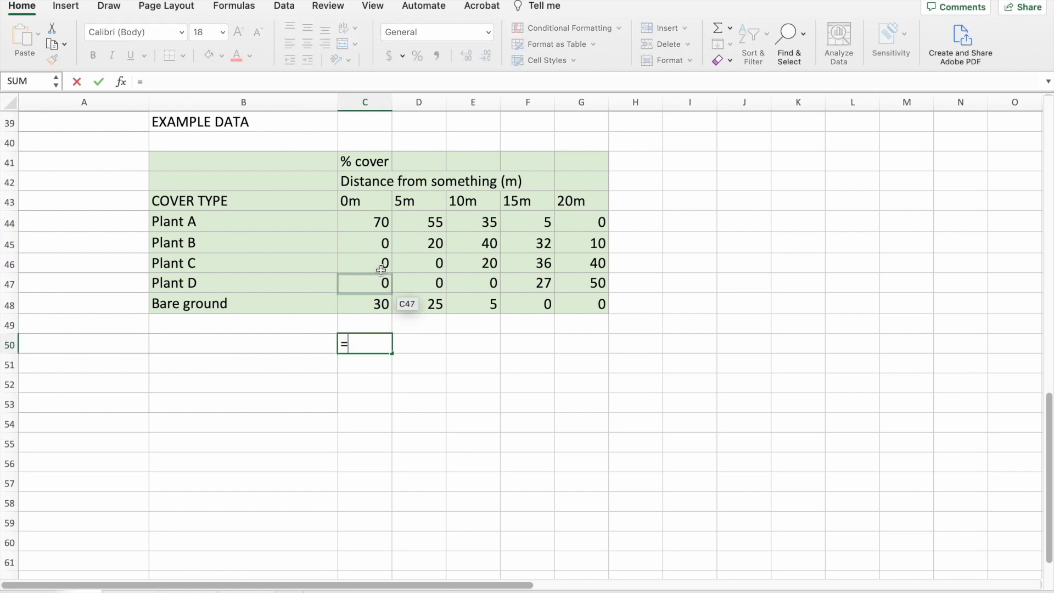
click(389, 215)
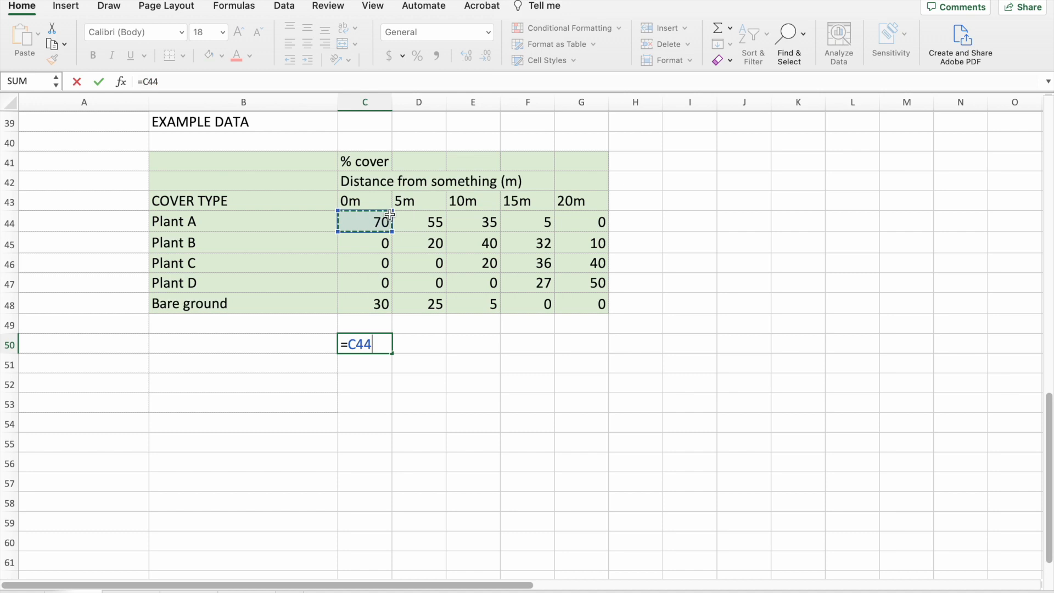
text(*0.01*)
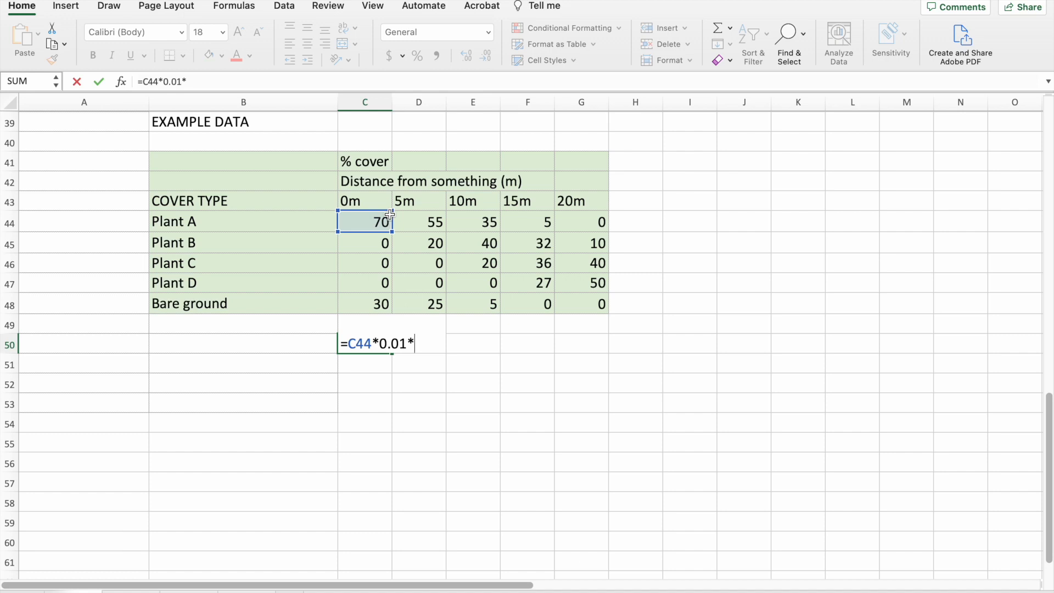
text(6)
key(Return)
Fill the formula from C50 across and down to G54 for every cover type and distance.
key(Up)
drag(389, 354, 585, 434)
click(673, 407)
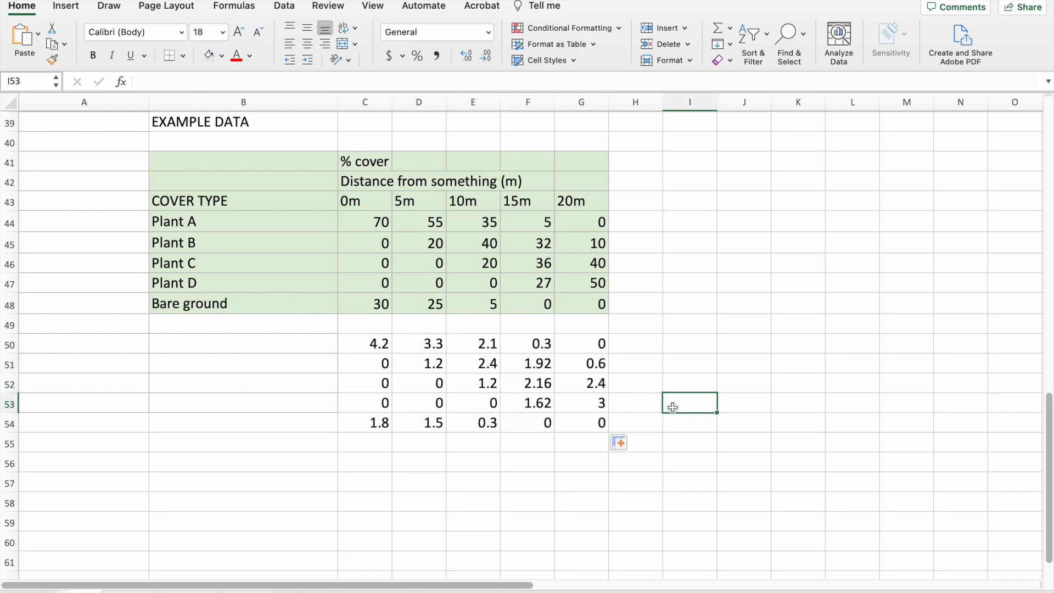
Switch to PowerPoint, set the Plant A bar's height to 4.2 cm and place it on the 0 m axis across the Plant A line.
click(359, 348)
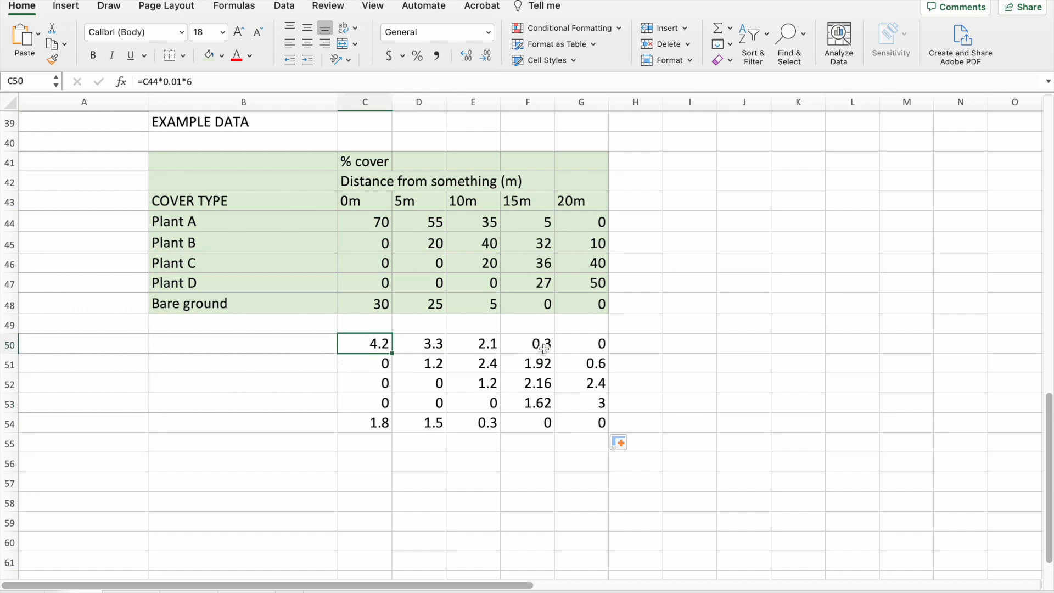
key(ctrl+Right)
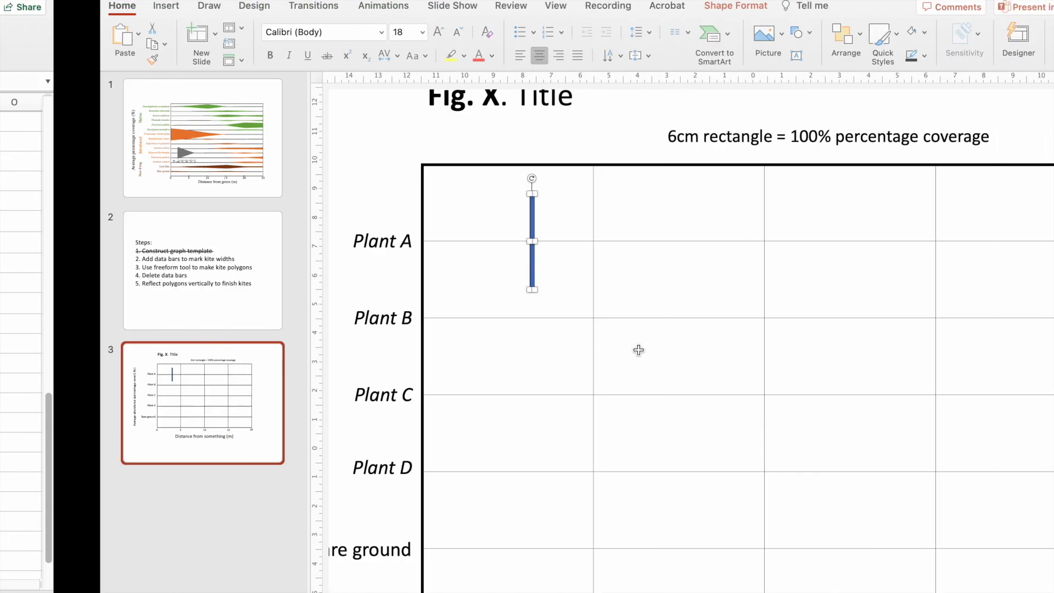
click(646, 7)
click(871, 36)
key(Return)
drag(439, 226, 325, 203)
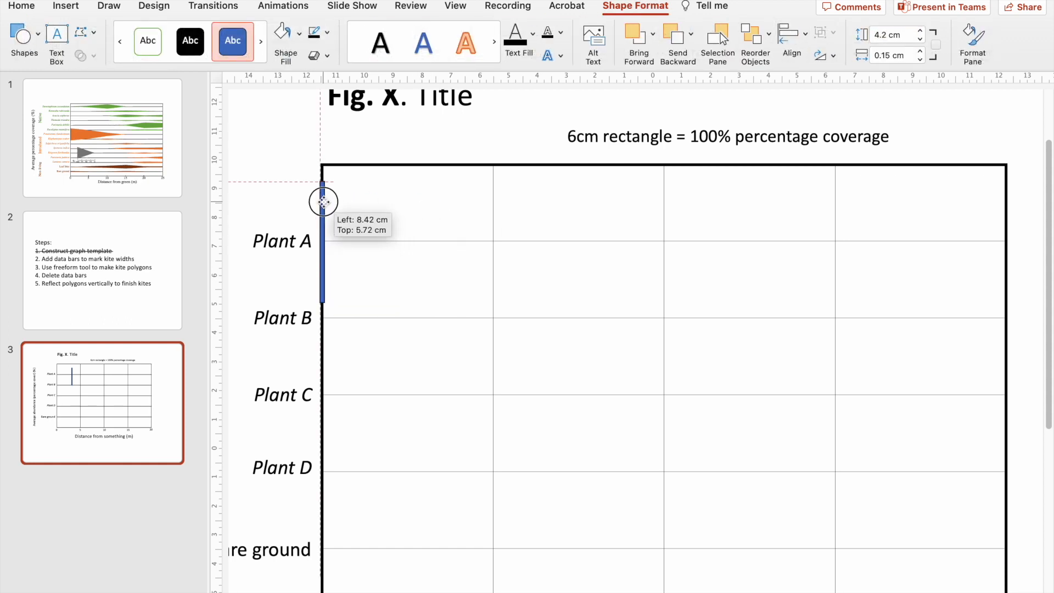
Duplicate the Plant A bar, place the copy on the 5 m gridline and set its height to 3.3 cm.
key(ctrl+Left)
click(391, 344)
key(ctrl+Right)
key(super+d)
drag(334, 208, 493, 197)
drag(887, 35, 854, 38)
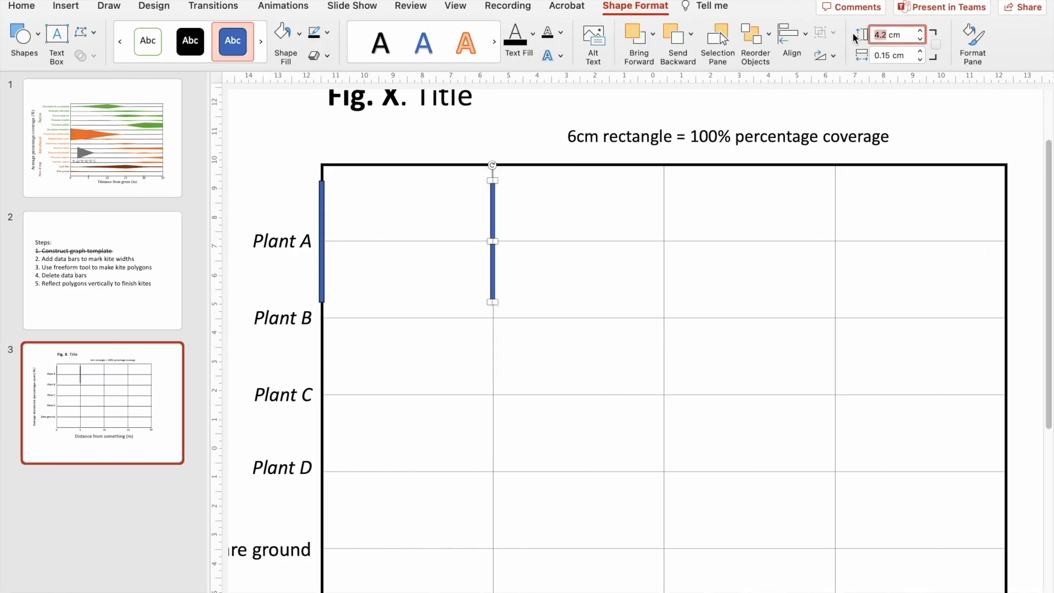
key(Return)
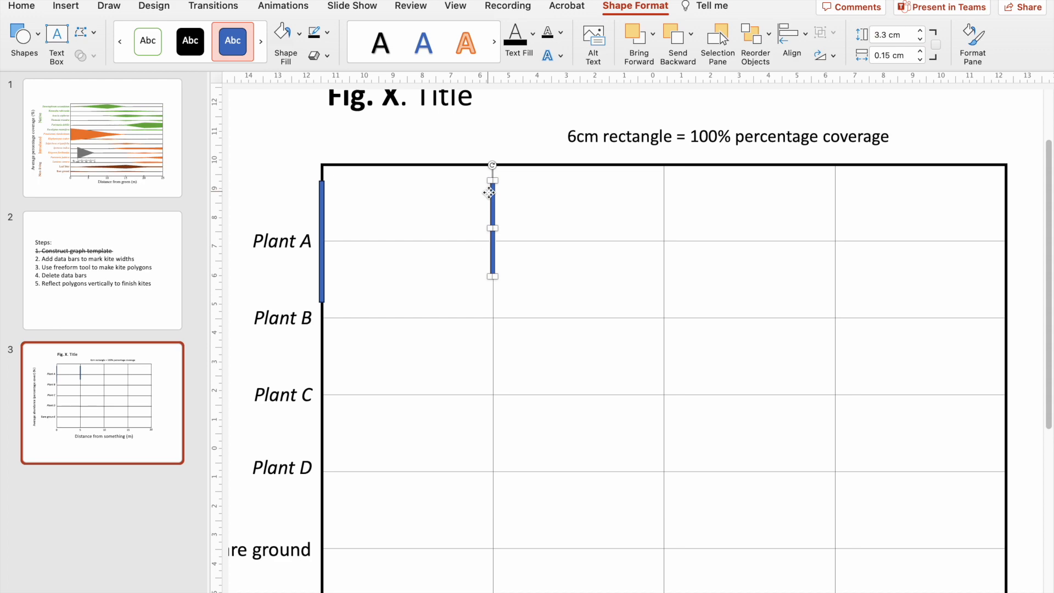
Duplicate the 5 m bar, place the copy by the 10 m gridline and set its height to 2.1 cm.
key(super+d)
drag(504, 213, 651, 209)
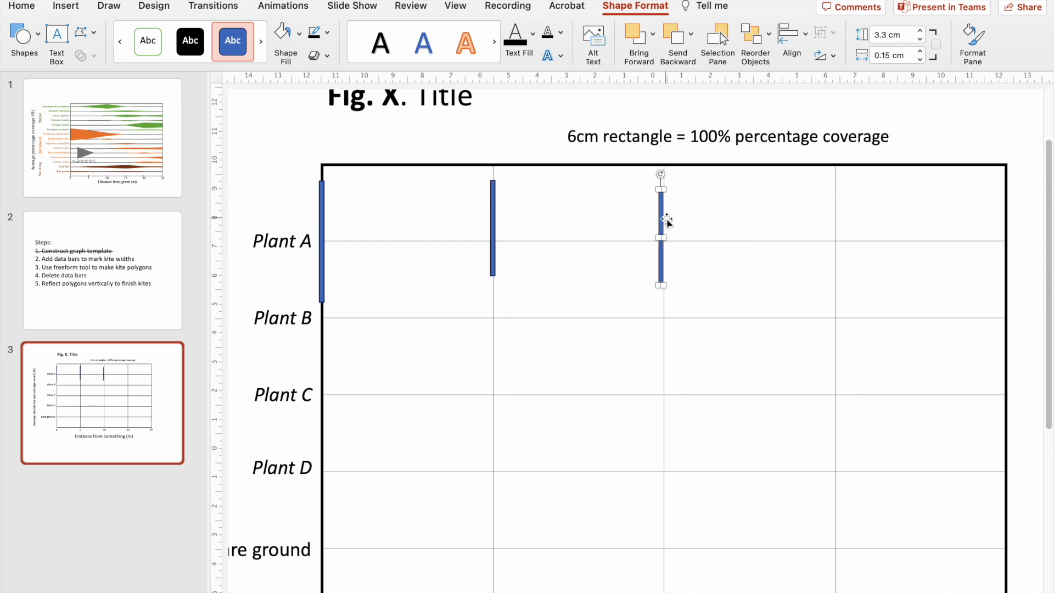
key(ctrl+Left)
click(491, 343)
key(ctrl+Right)
double_click(887, 36)
key(Return)
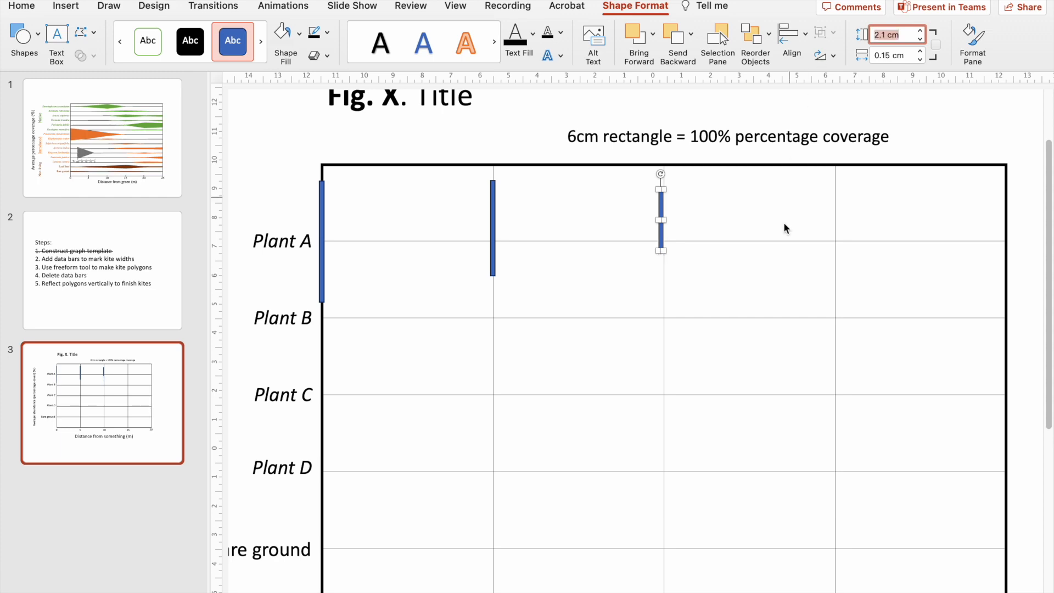
Duplicate the 10 m bar, place the copy by the 15 m gridline and set its height to 0.3 cm.
key(ctrl+Left)
click(538, 343)
key(ctrl+Right)
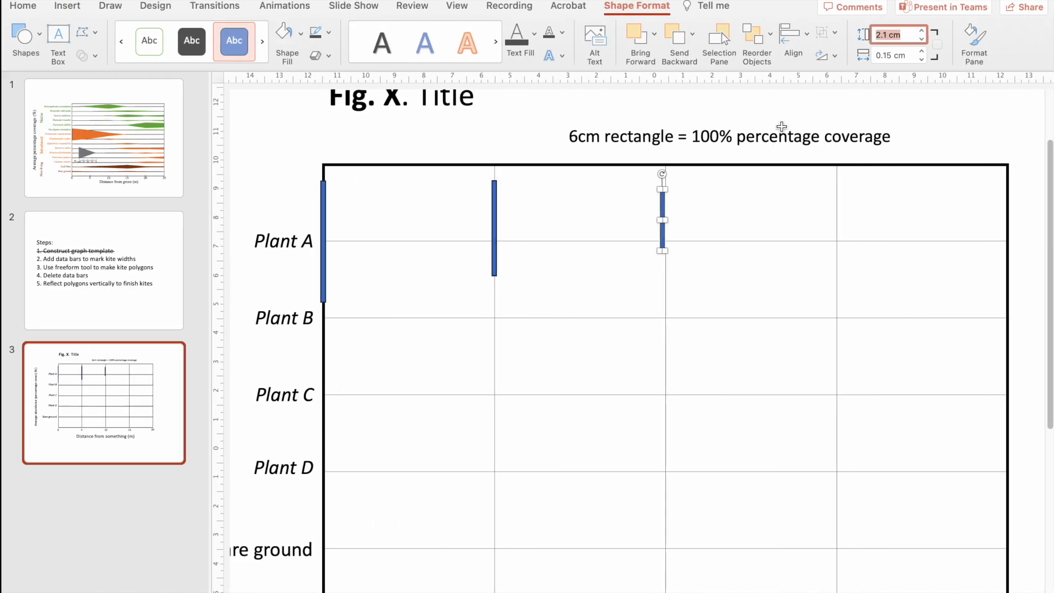
key(super+d)
double_click(883, 35)
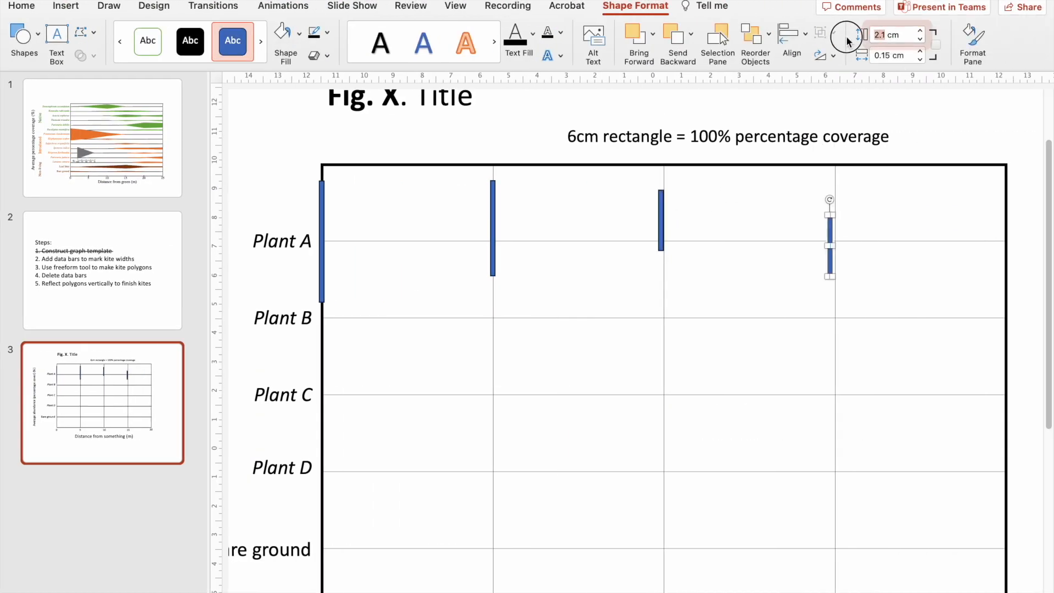
text(0.43)
key(BackSpace)
key(BackSpace)
text(3)
key(Return)
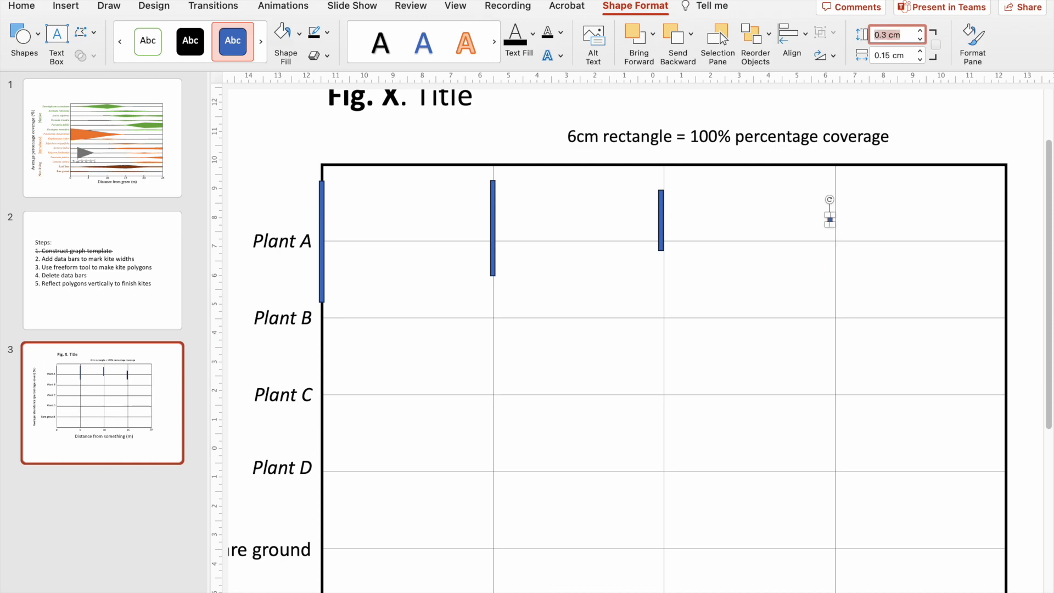
Check Plant A's remaining height in Excel, then centre the 0.3 cm bar on the Plant A line at 15 m.
key(ctrl+Left)
click(599, 346)
key(ctrl+Right)
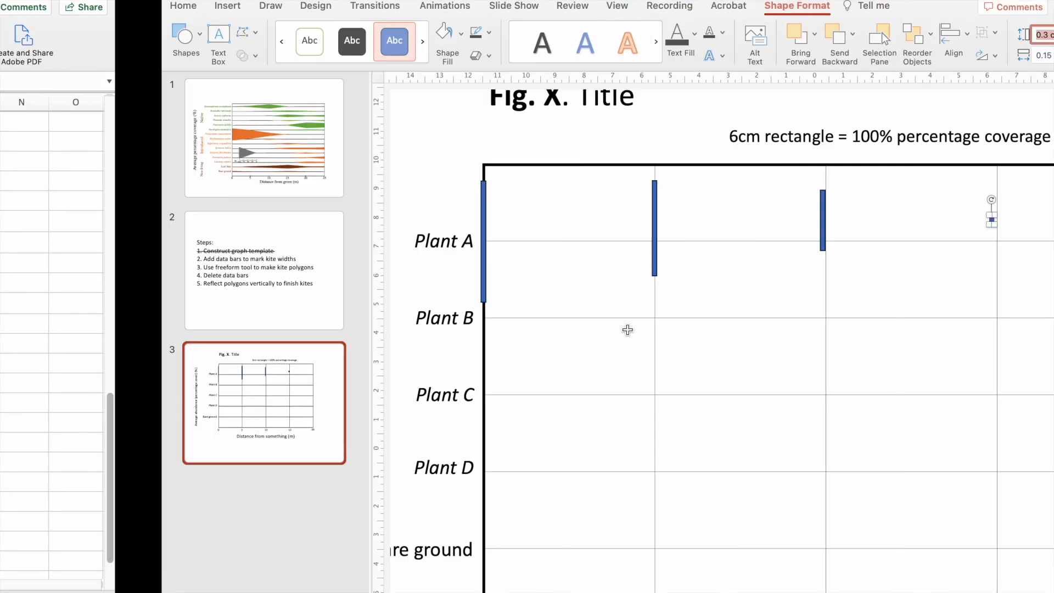
click(930, 126)
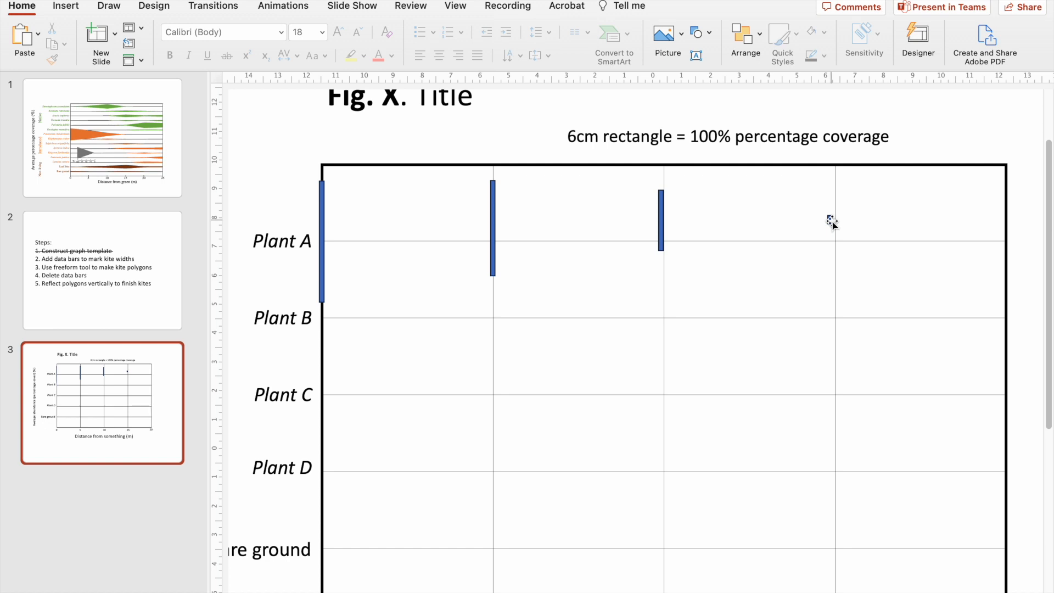
scroll(832, 221, up, 2)
drag(835, 215, 845, 237)
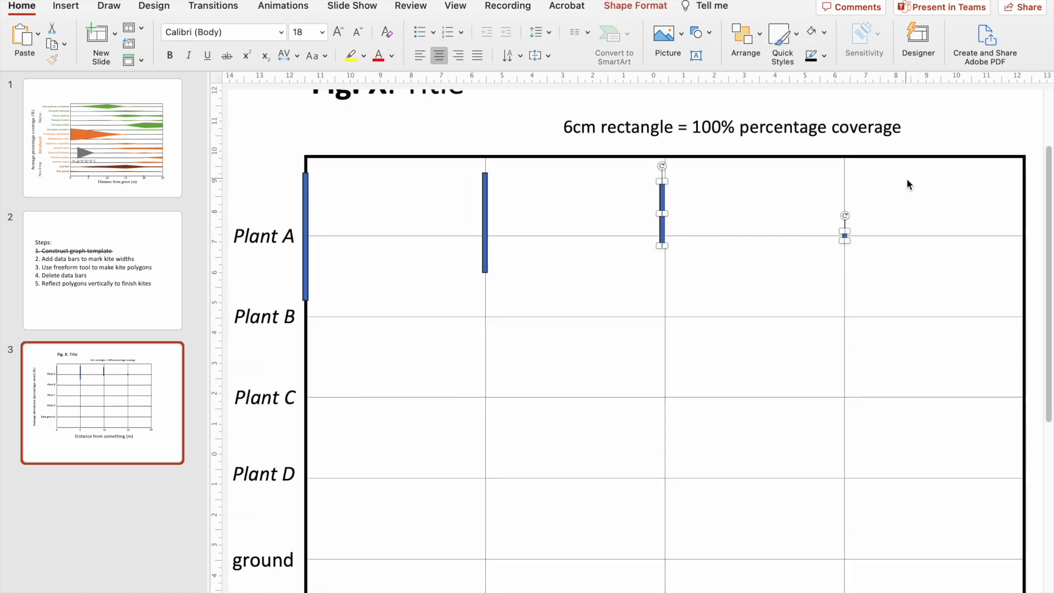
Nudge the small 15 m bar slightly above the Plant A line.
key(Up)
key(Up)
key(Up)
key(Up)
key(Up)
key(Up)
key(Up)
key(Up)
key(Up)
key(Up)
key(Up)
Align the middles of the four Plant A bars and distribute the bars horizontally.
shift+click(662, 192)
shift+click(485, 186)
shift+click(306, 194)
click(638, 8)
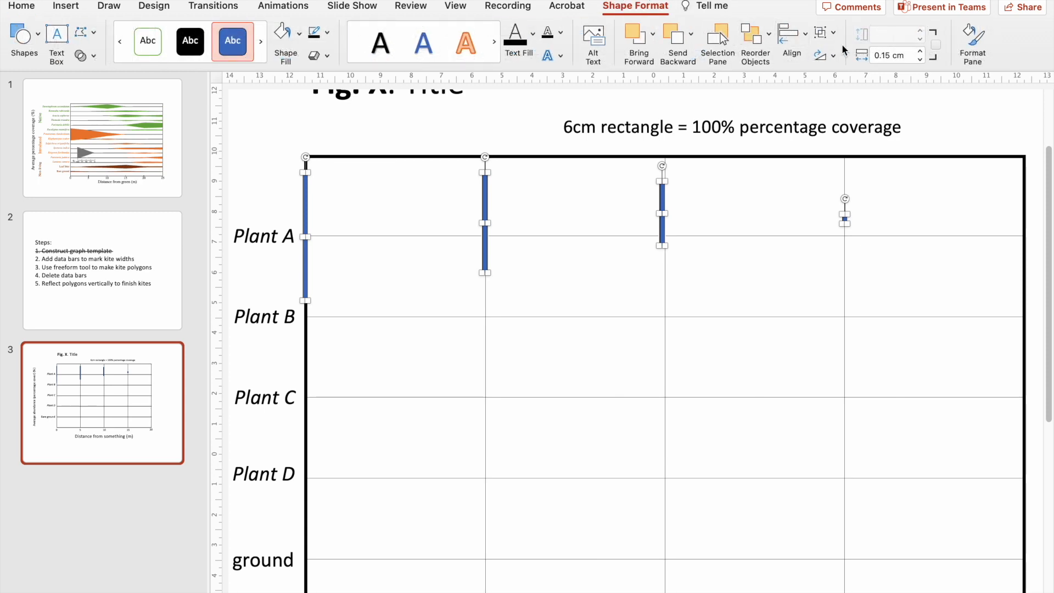
click(805, 37)
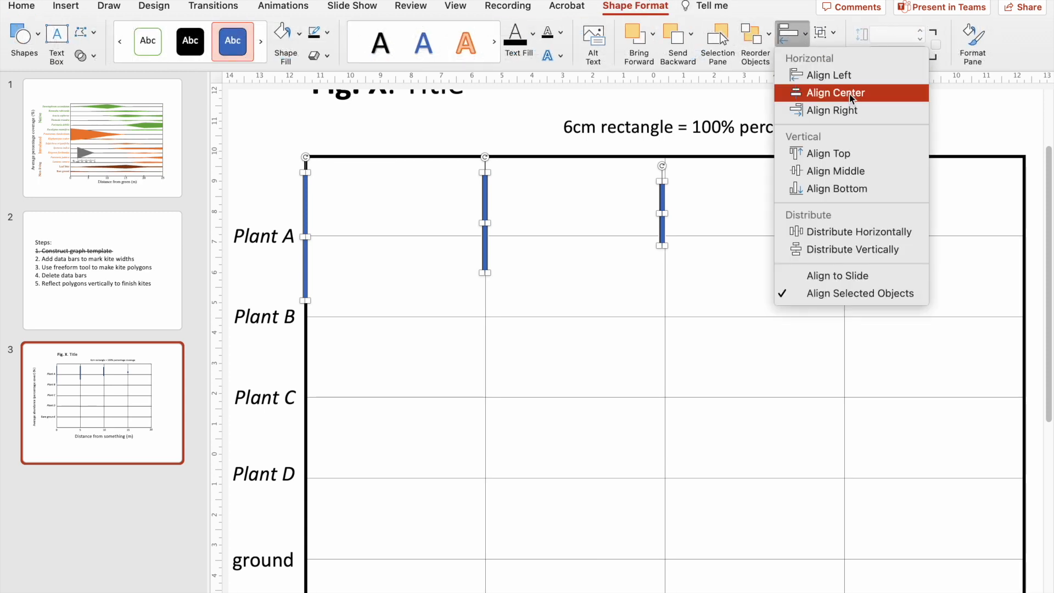
click(830, 171)
click(796, 37)
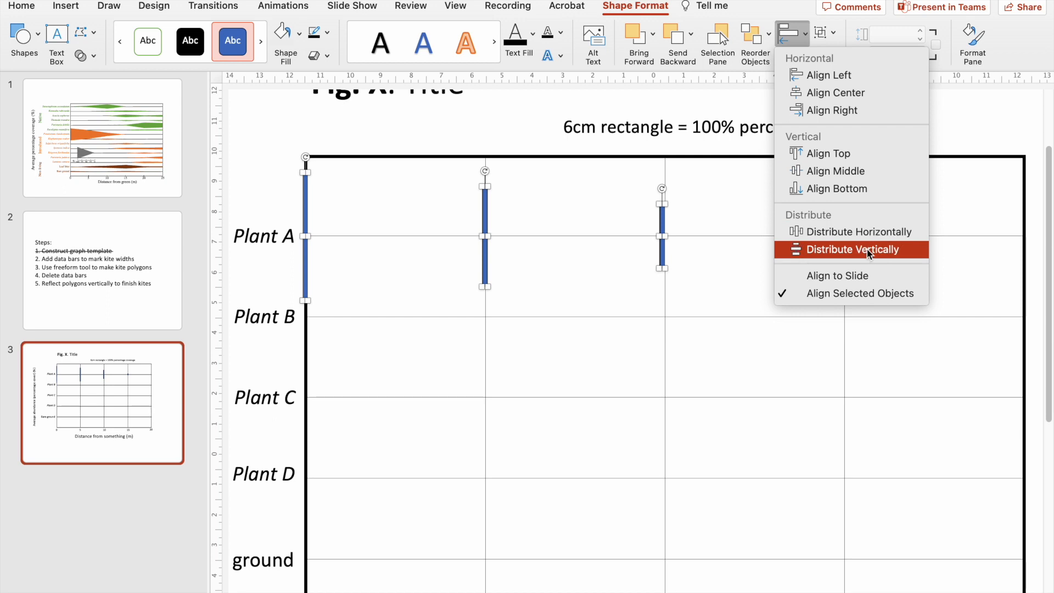
click(878, 233)
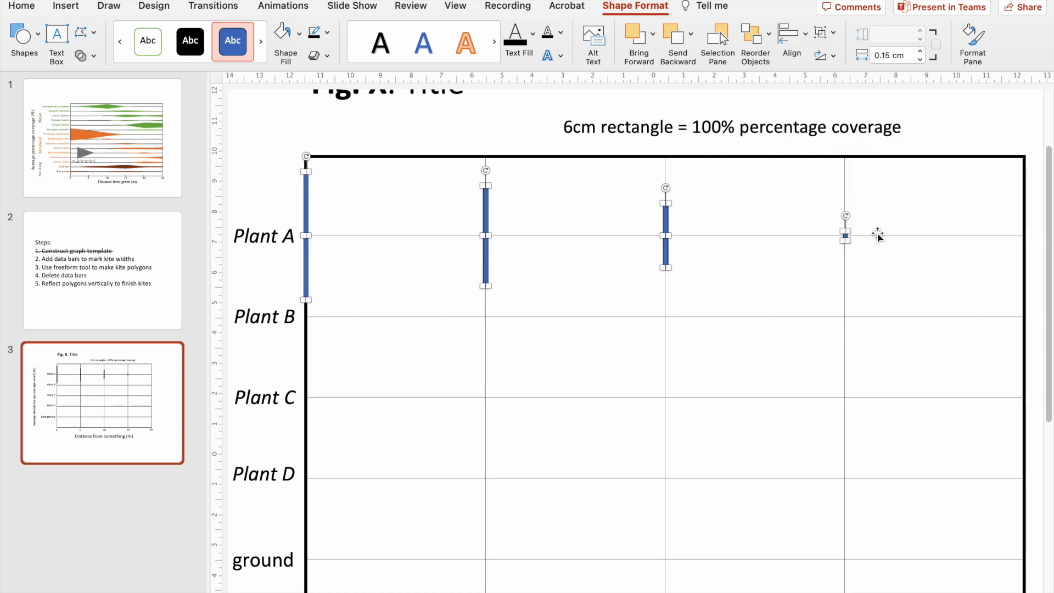
click(970, 138)
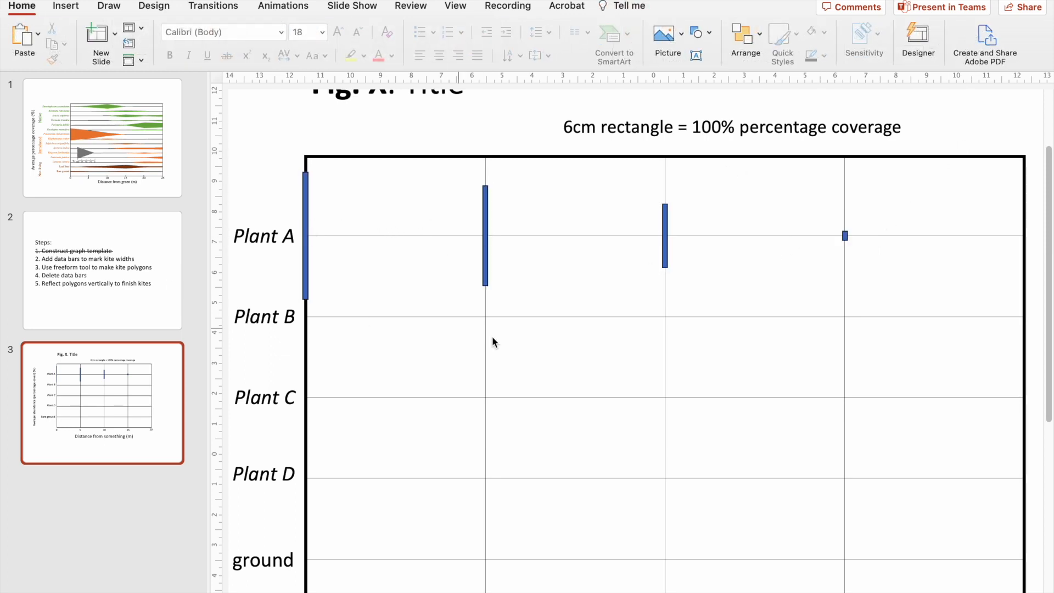
Add data bars for Plants B, C, D and bare ground at the calculated heights, aligning each row's bars by their middles.
scroll(451, 327, down, 2)
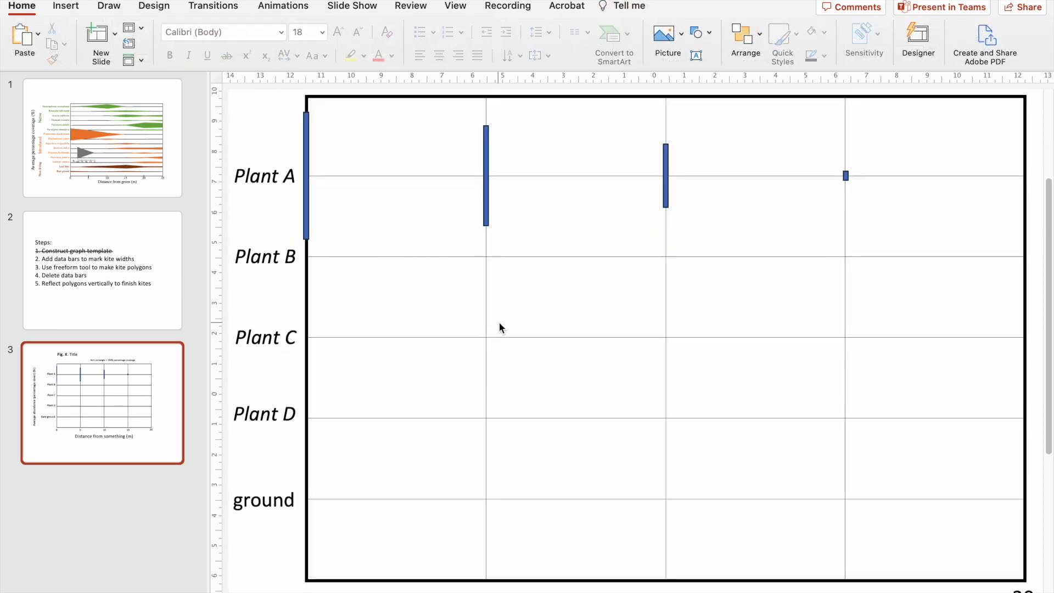
click(305, 152)
scroll(353, 150, up, 3)
click(639, 7)
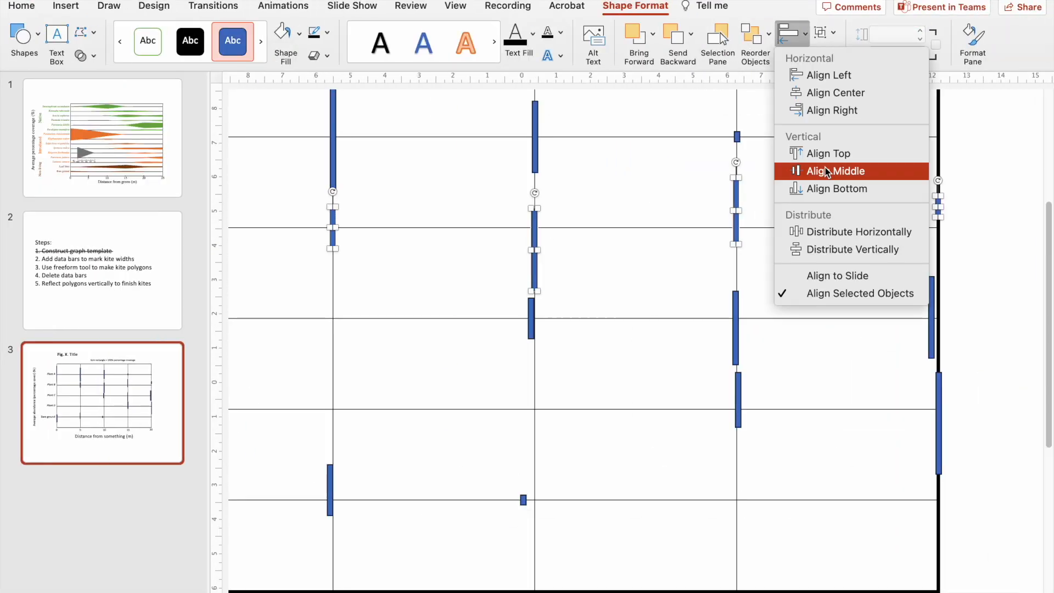
click(835, 172)
click(792, 41)
click(835, 171)
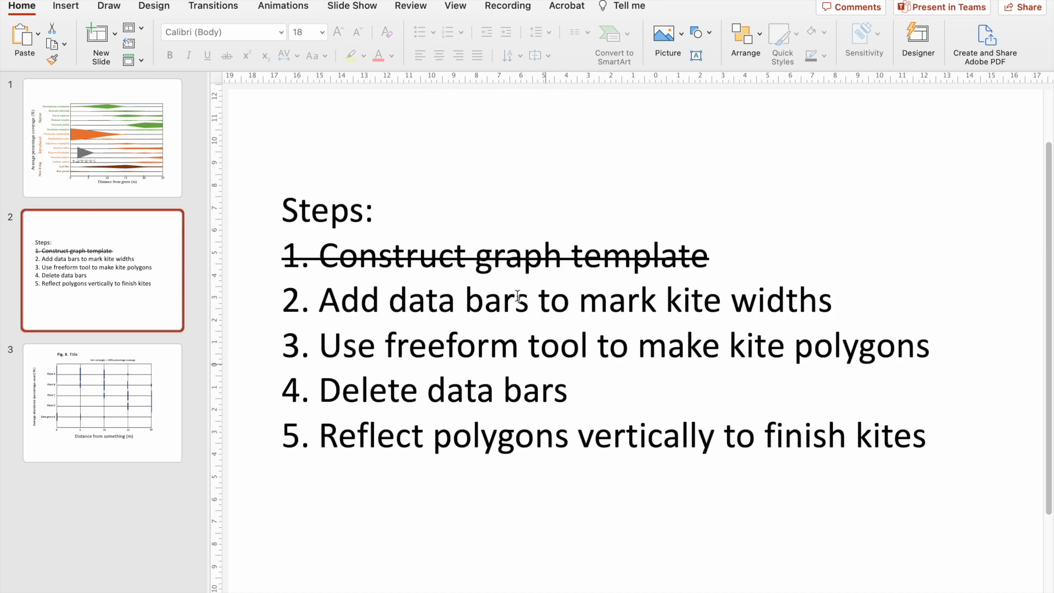
Strike through "Add data bars to mark kite widths" in the steps list on slide 2.
triple_click(518, 297)
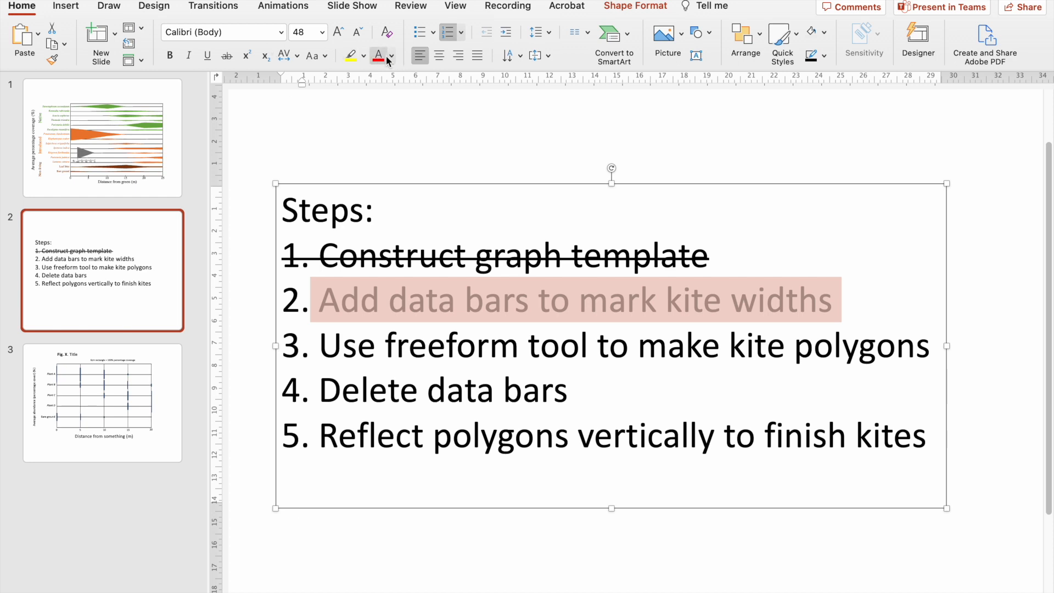
click(226, 56)
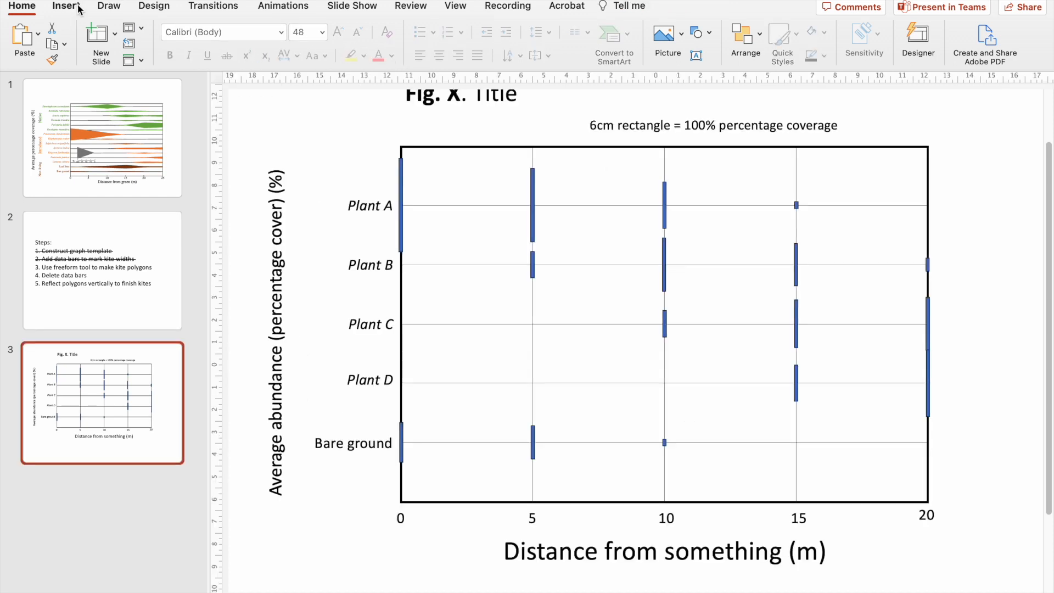
Start a Freeform outline on slide 3 at the Plant A line at 0 m and run it to the top of the 0 m bar.
click(79, 7)
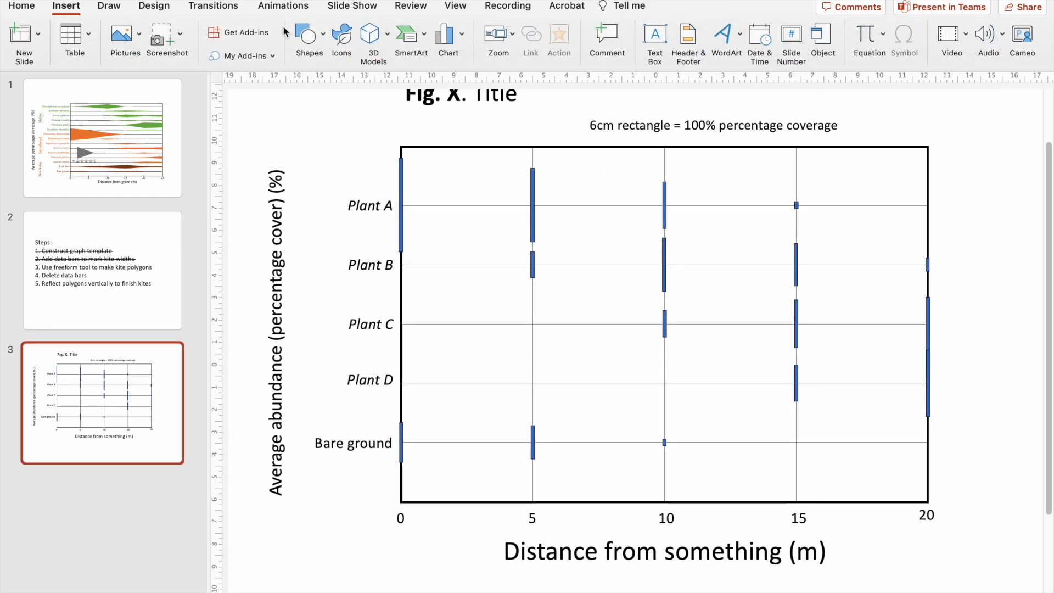
click(307, 33)
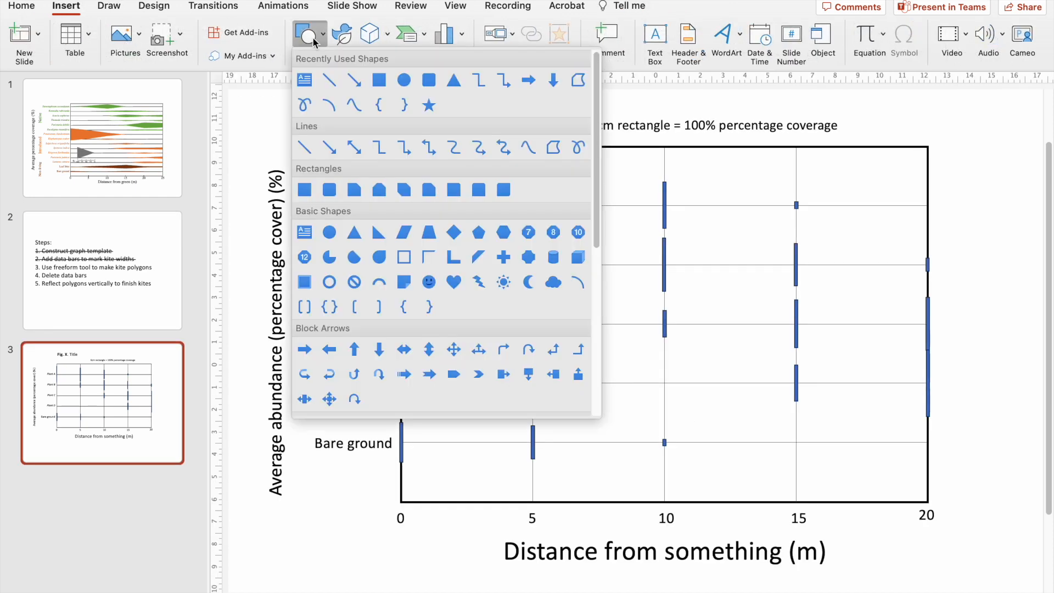
click(553, 149)
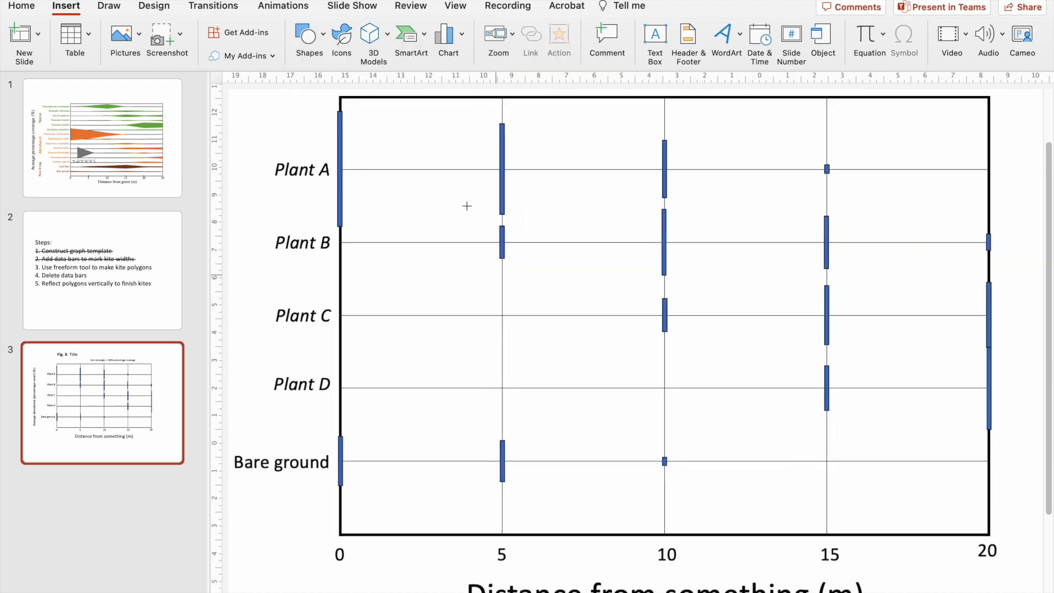
scroll(467, 205, up, 3)
scroll(340, 205, up, 4)
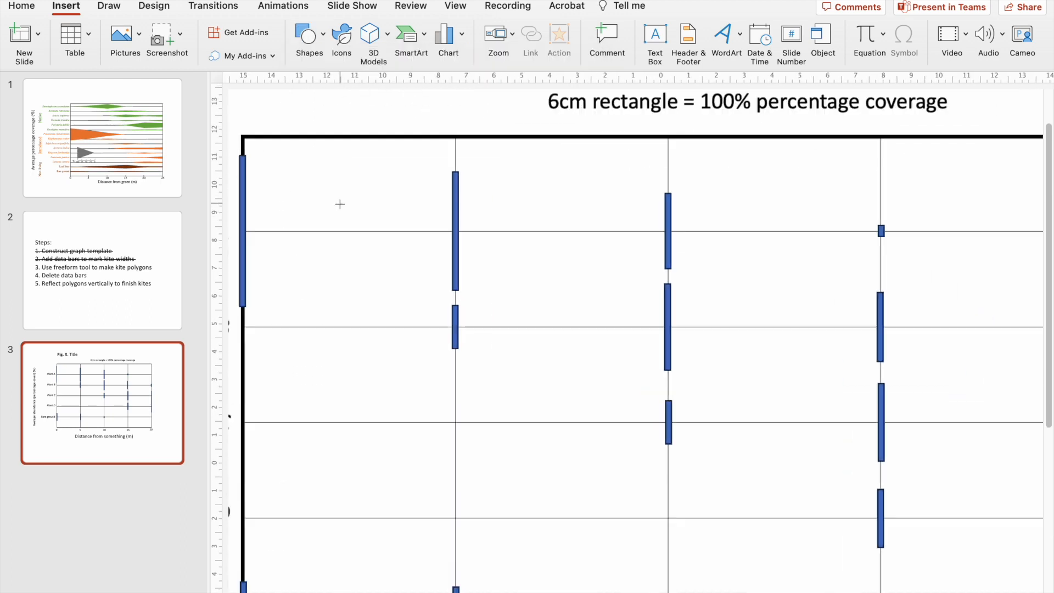
scroll(339, 204, left, 5)
scroll(340, 204, up, 1)
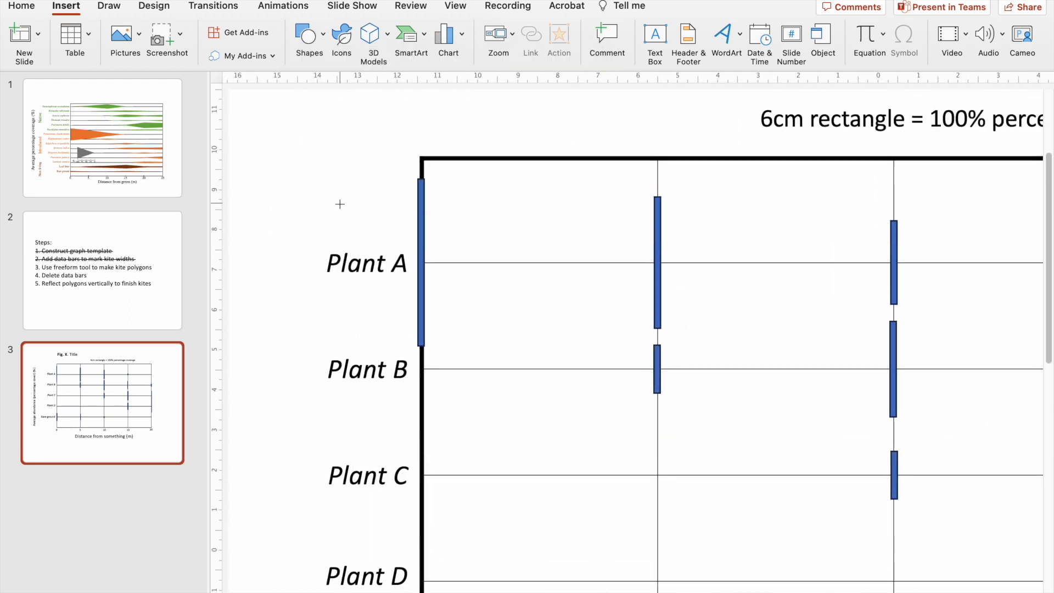
click(421, 262)
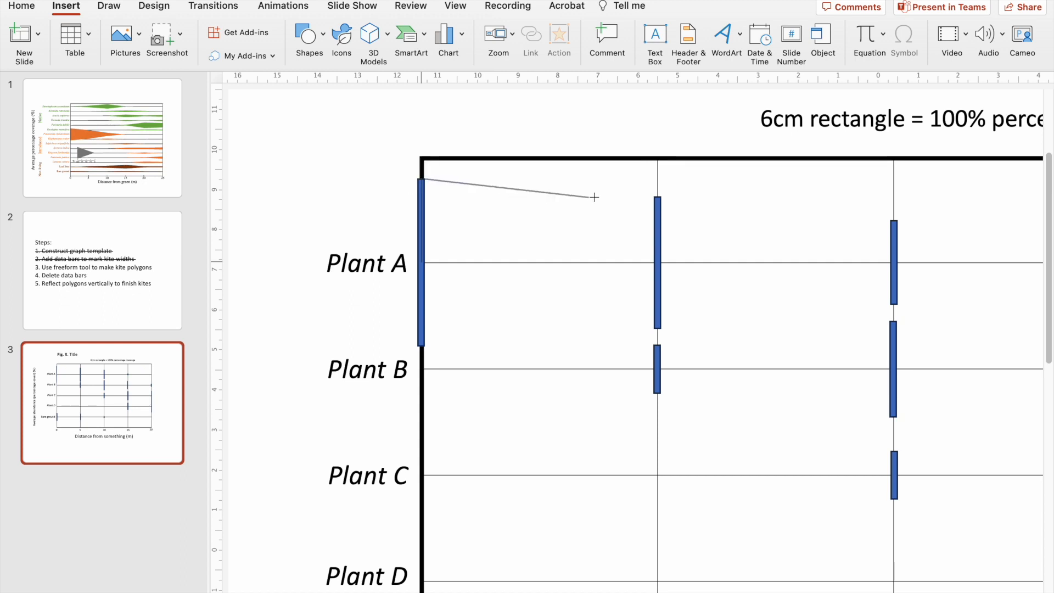
Continue the Freeform outline along the Plant A bar tops at 5, 10 and 15 m, end it on the line at 20 m, and close it at 0 m.
click(658, 196)
click(894, 221)
scroll(923, 263, down, 5)
scroll(1036, 214, down, 3)
scroll(878, 261, up, 3)
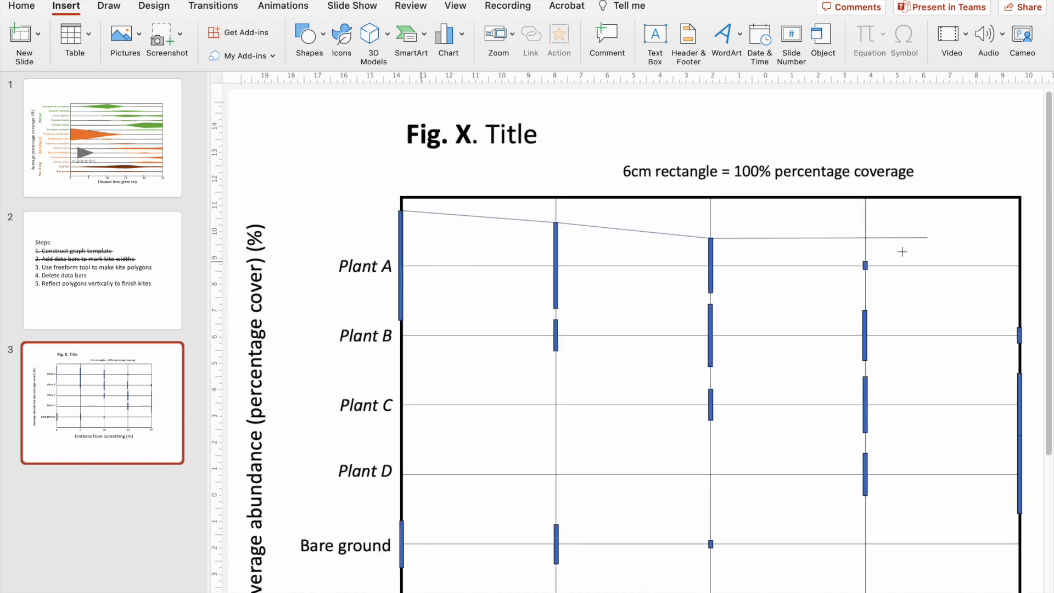
scroll(902, 251, up, 3)
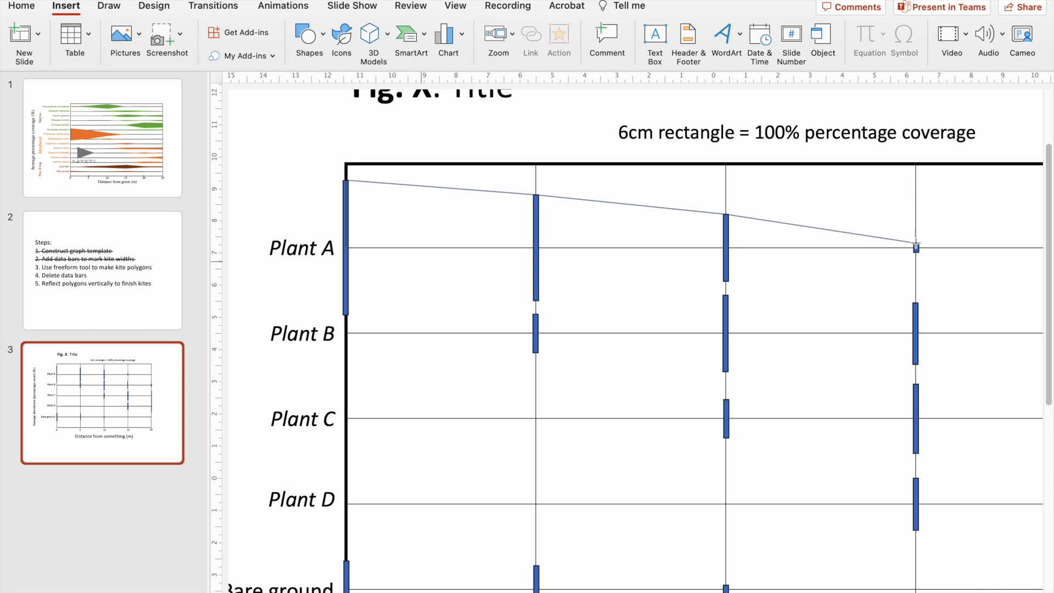
click(916, 243)
scroll(916, 244, down, 3)
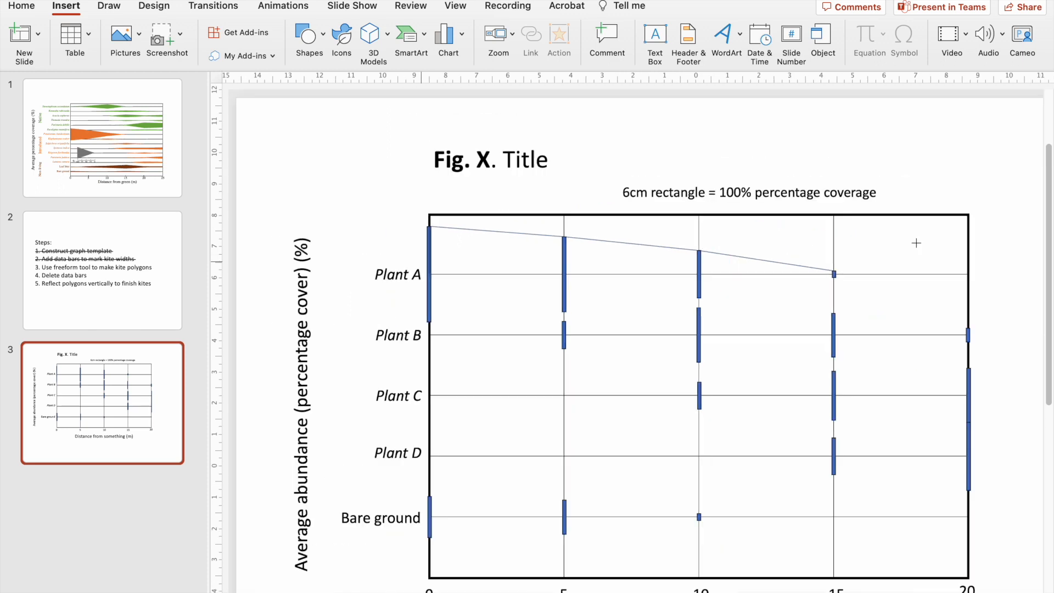
click(971, 276)
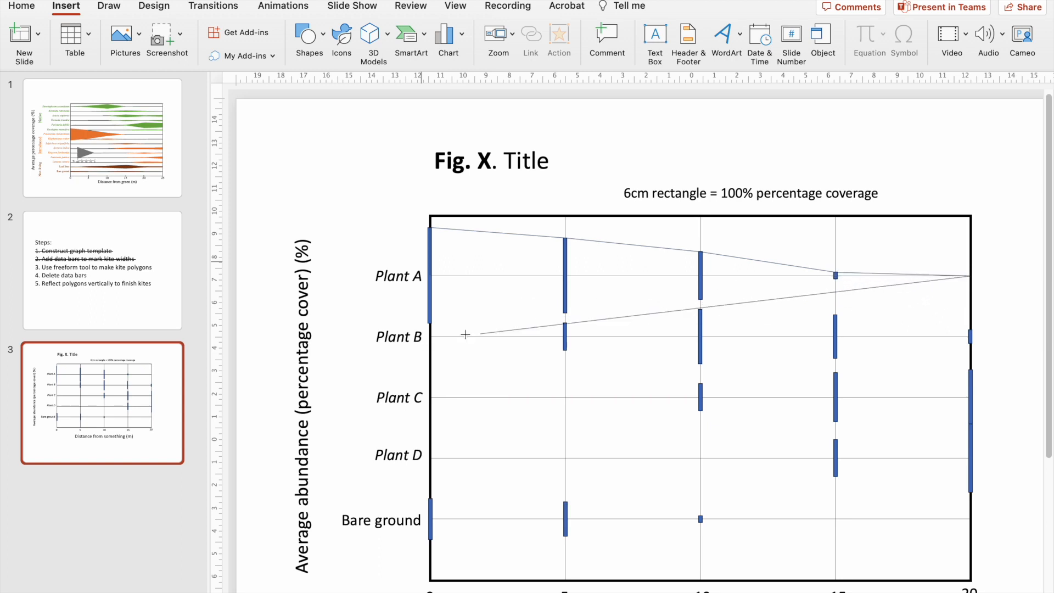
click(429, 276)
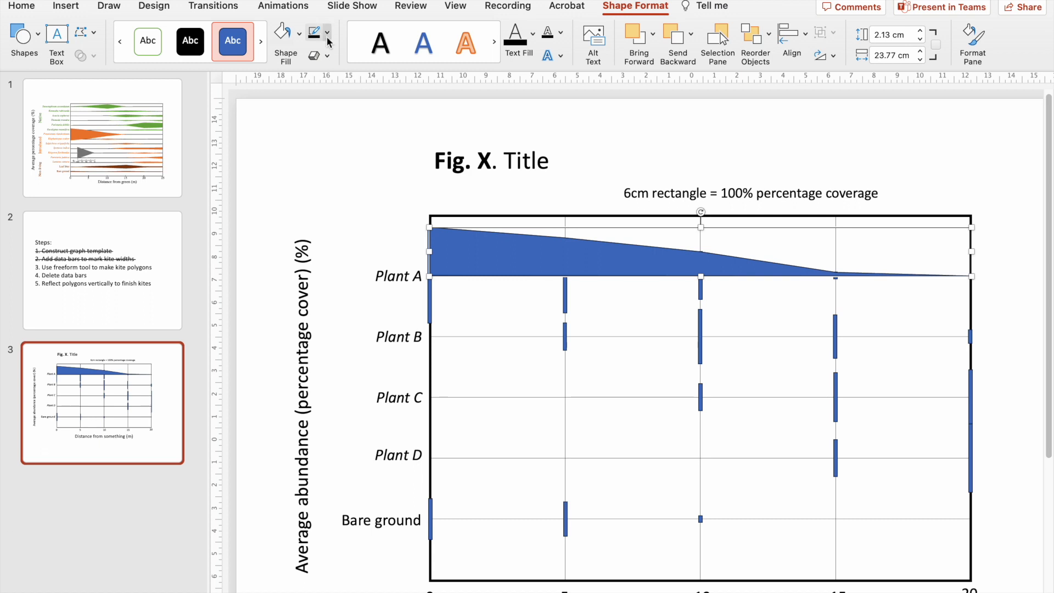
Give the Plant A polygon a green fill and remove its outline.
click(300, 36)
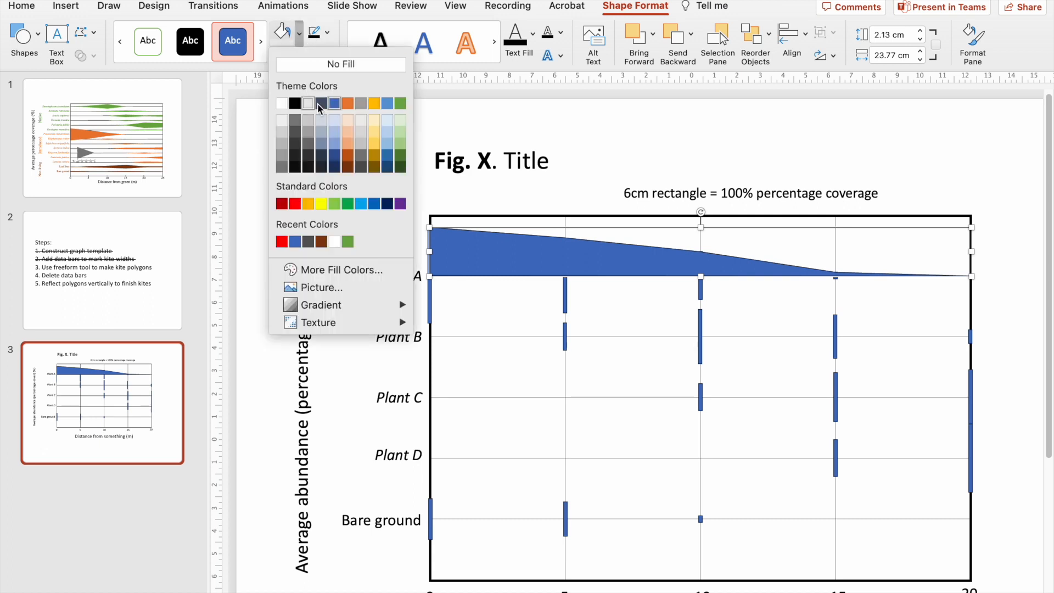
click(400, 103)
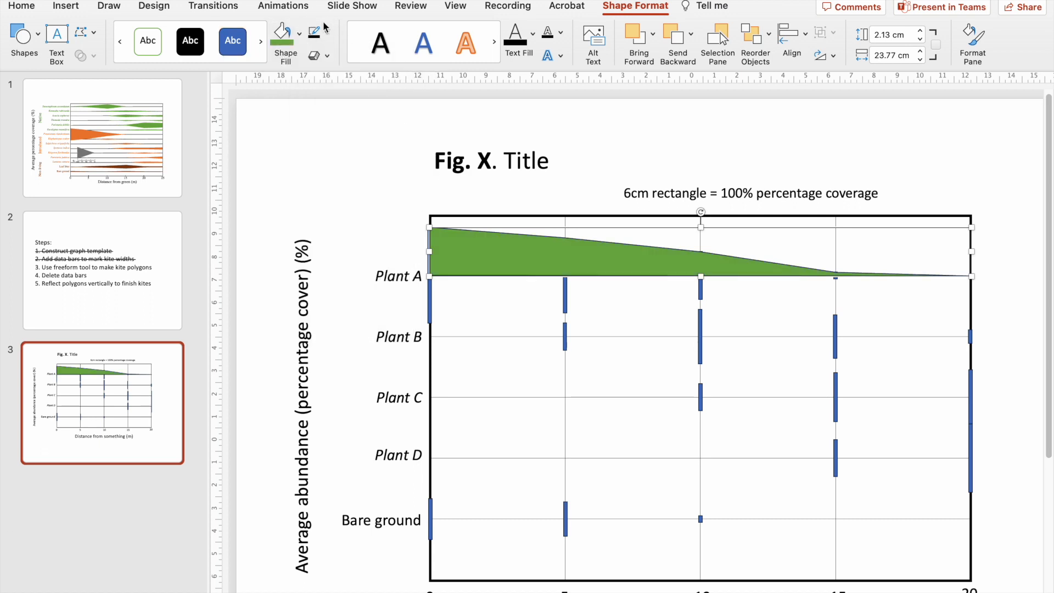
click(327, 32)
click(365, 59)
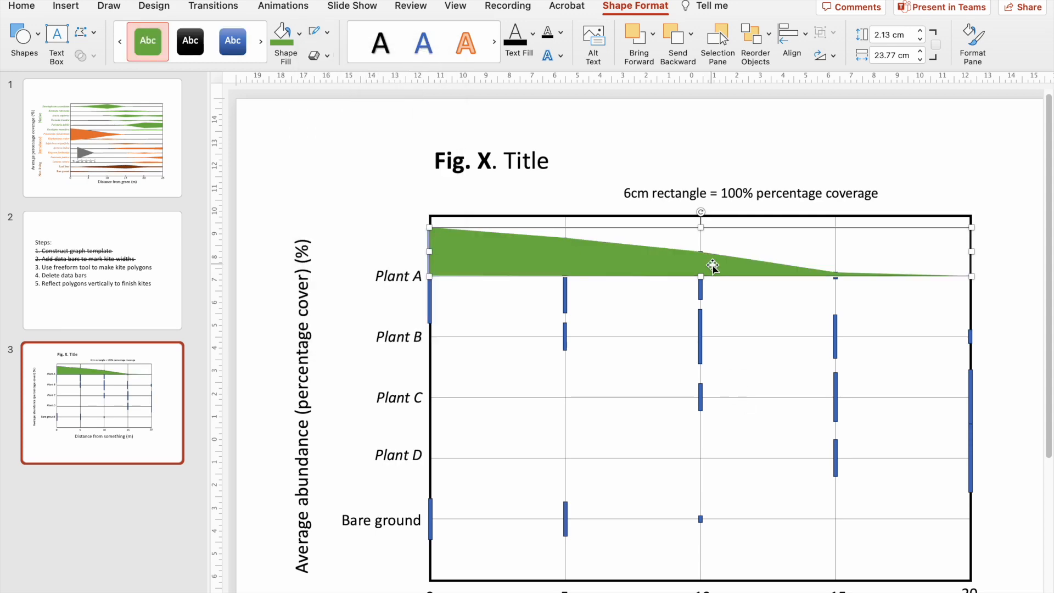
Delete the Plant A data bars, leaving only the green polygon on that line.
scroll(710, 266, up, 2)
click(161, 293)
click(124, 388)
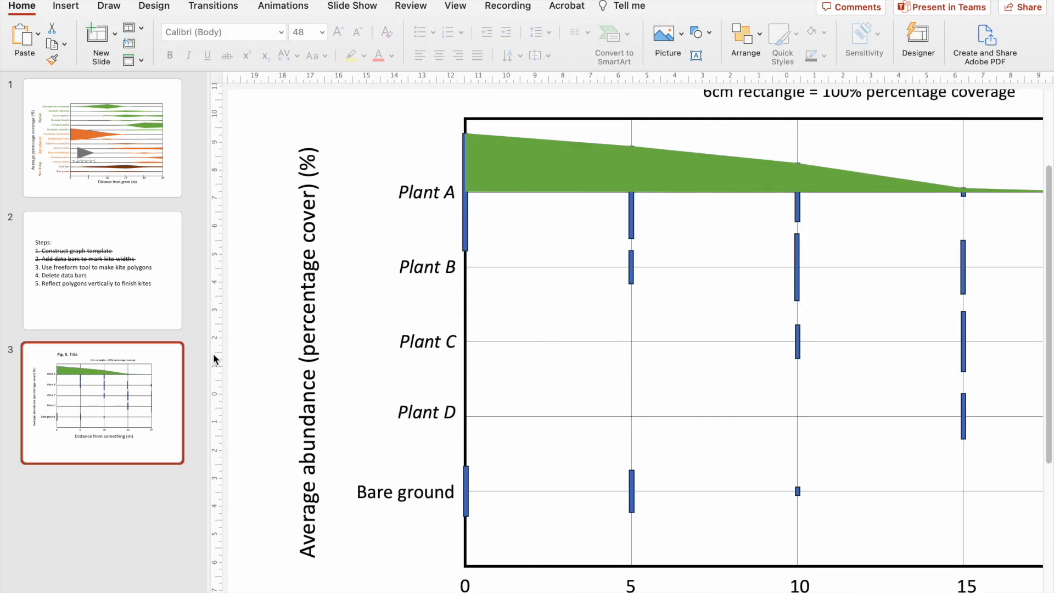
scroll(559, 229, right, 5)
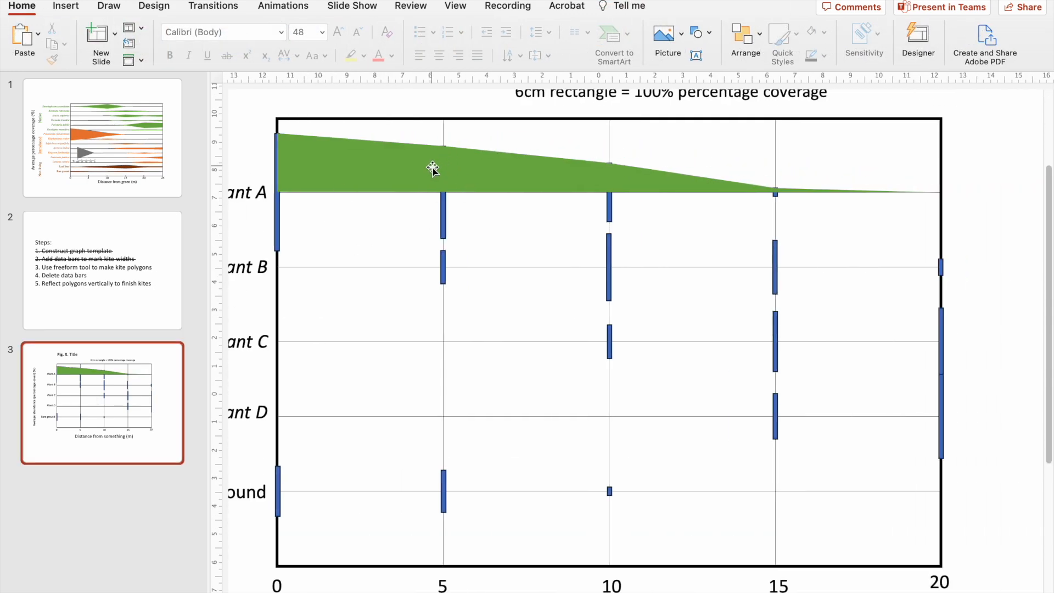
click(442, 203)
key(Delete)
click(607, 218)
key(Delete)
click(775, 193)
key(Delete)
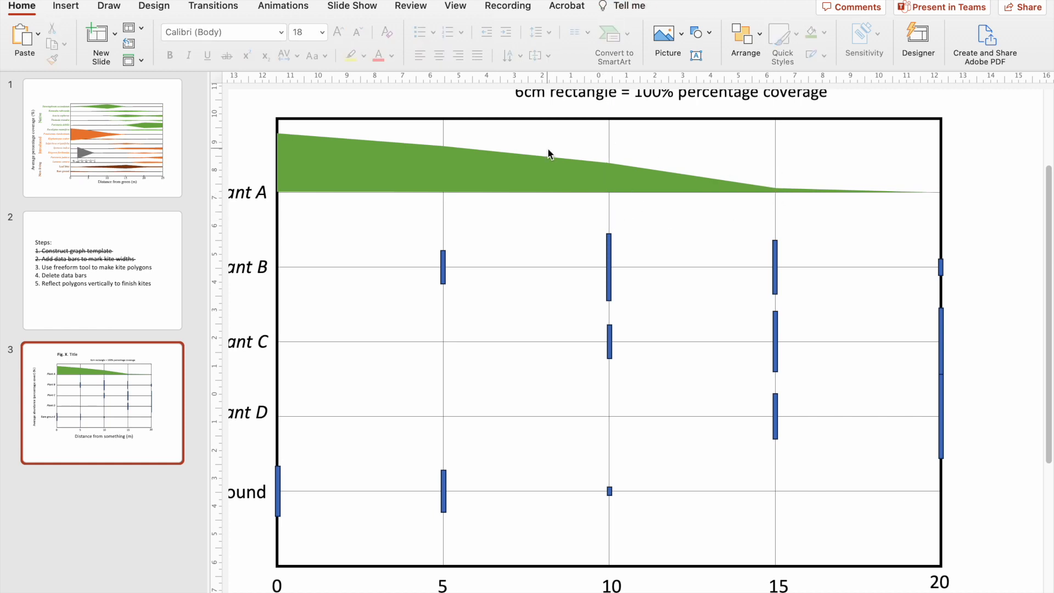
Check the instruction for reflecting the polygons in the steps list on slide 2 and return to slide 3.
click(530, 166)
click(71, 279)
double_click(514, 461)
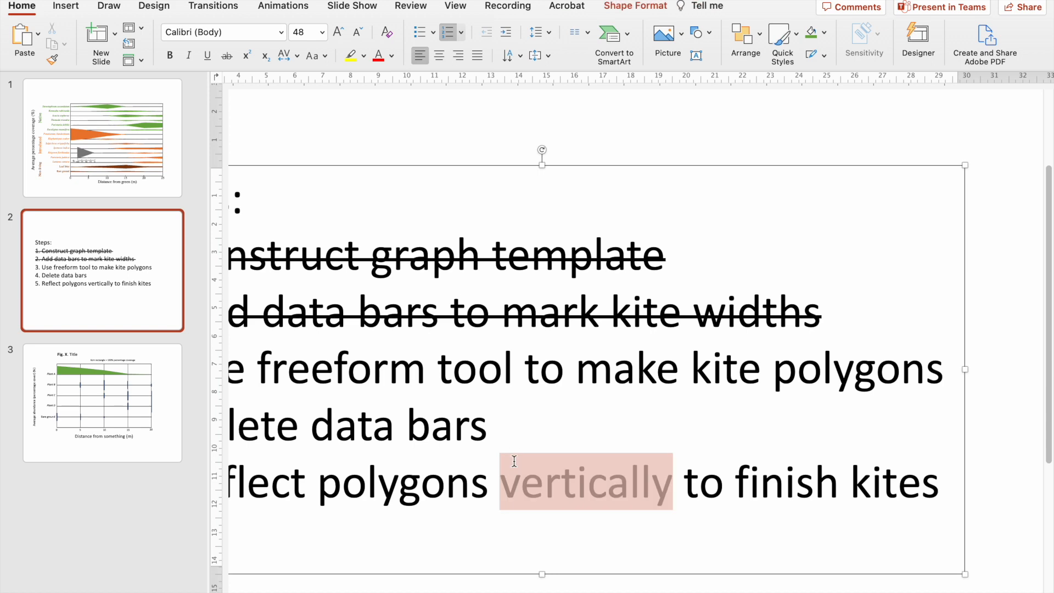
scroll(514, 461, left, 2)
scroll(304, 364, left, 1)
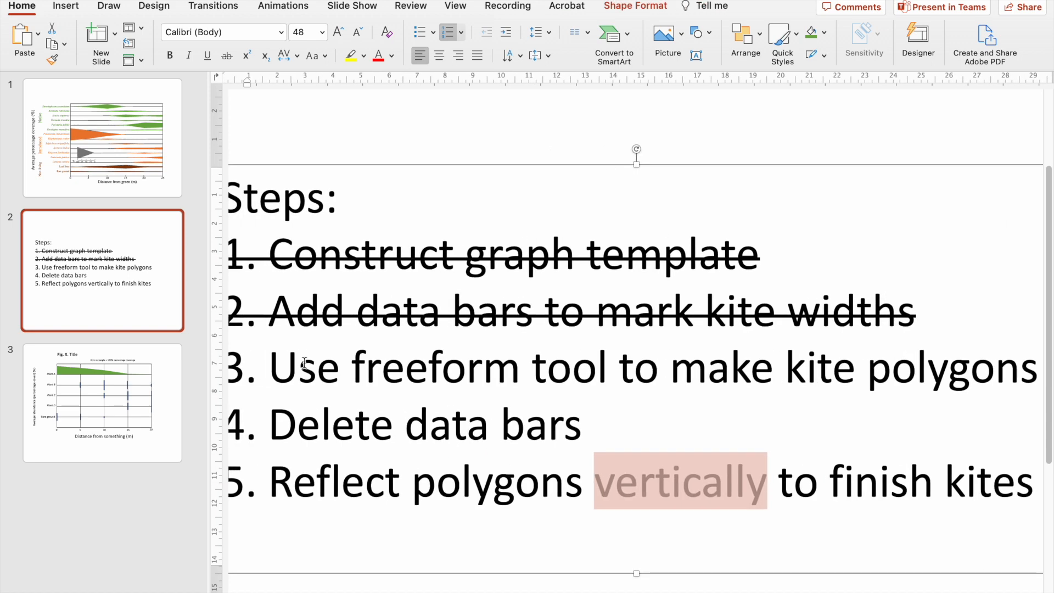
click(116, 415)
Duplicate the Plant A polygon, flip the copy vertically, and place it directly beneath the original as the kite's lower half.
click(483, 160)
scroll(483, 160, right, 5)
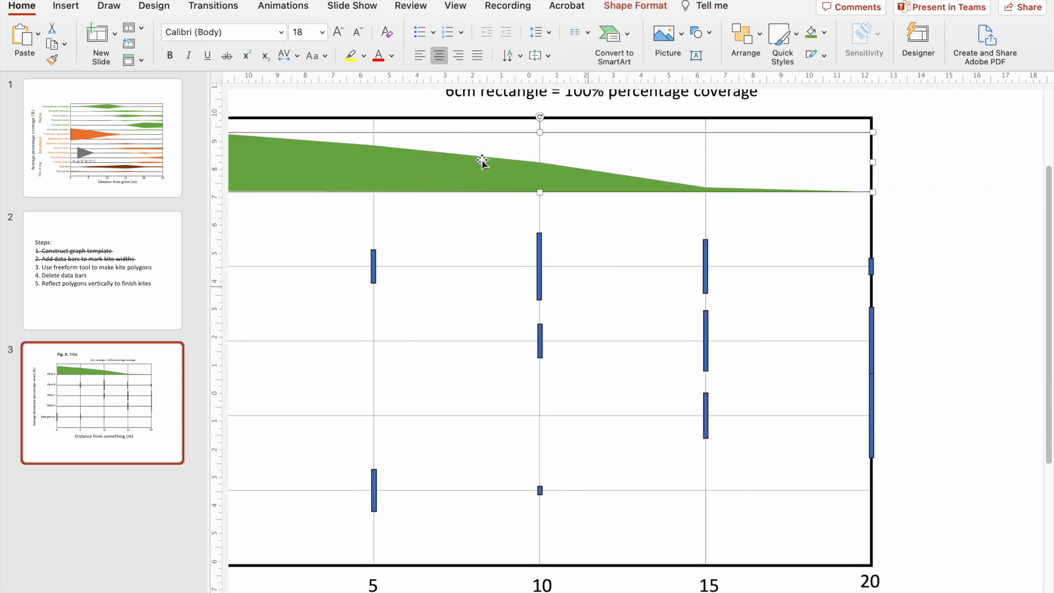
scroll(482, 161, left, 2)
key(super+v)
click(645, 8)
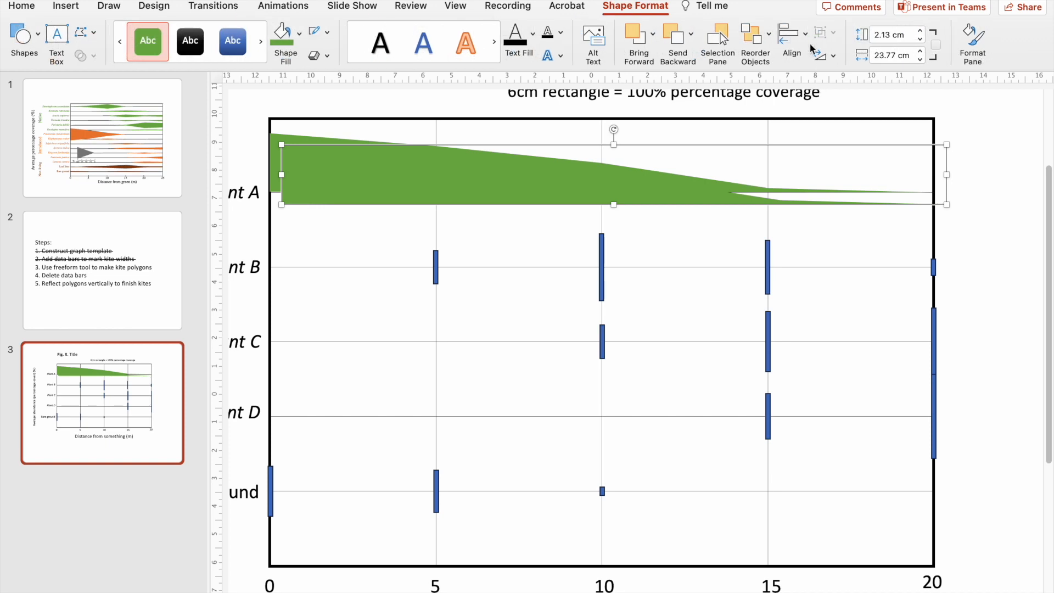
click(832, 57)
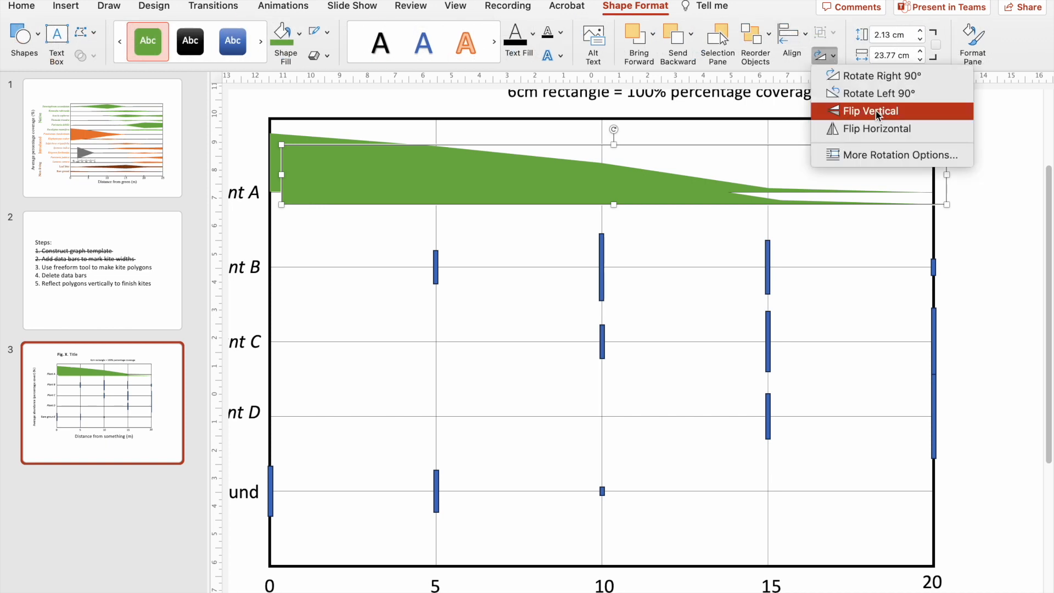
click(920, 114)
drag(473, 174, 461, 223)
Align the two Plant A halves and nudge the lower half up to close the gap between them.
shift+click(447, 155)
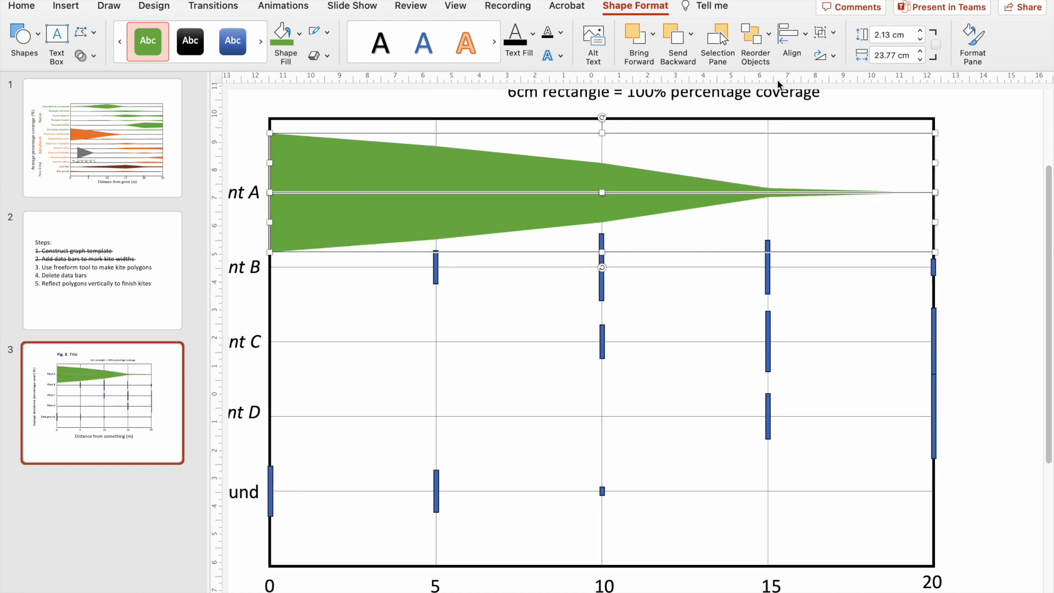
click(790, 34)
click(877, 92)
click(1028, 188)
click(566, 196)
key(Up)
key(Up)
Group the upper and lower halves of the Plant A kite.
shift+click(353, 166)
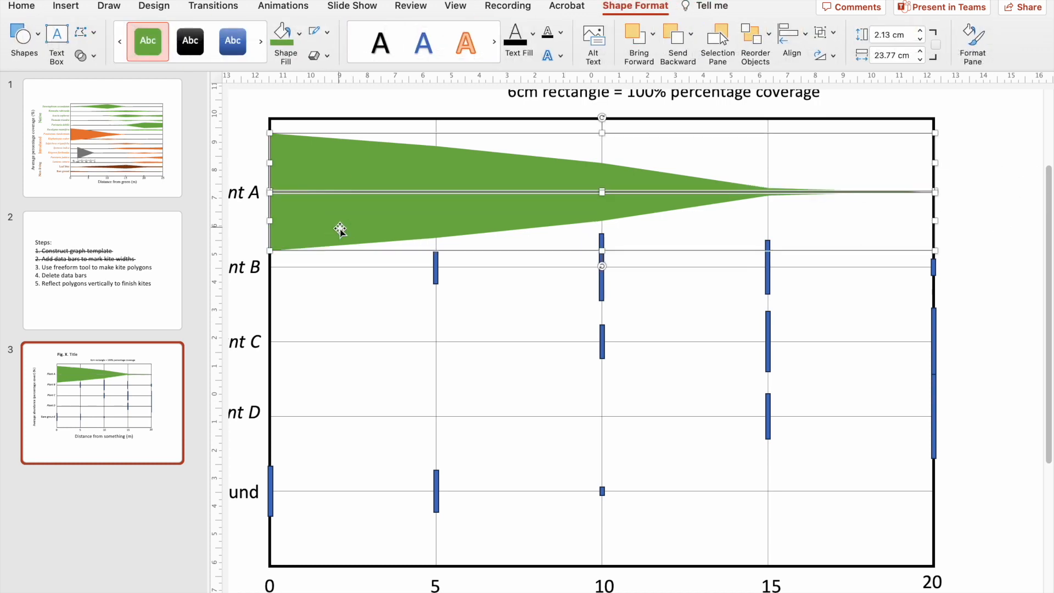
click(823, 33)
click(845, 48)
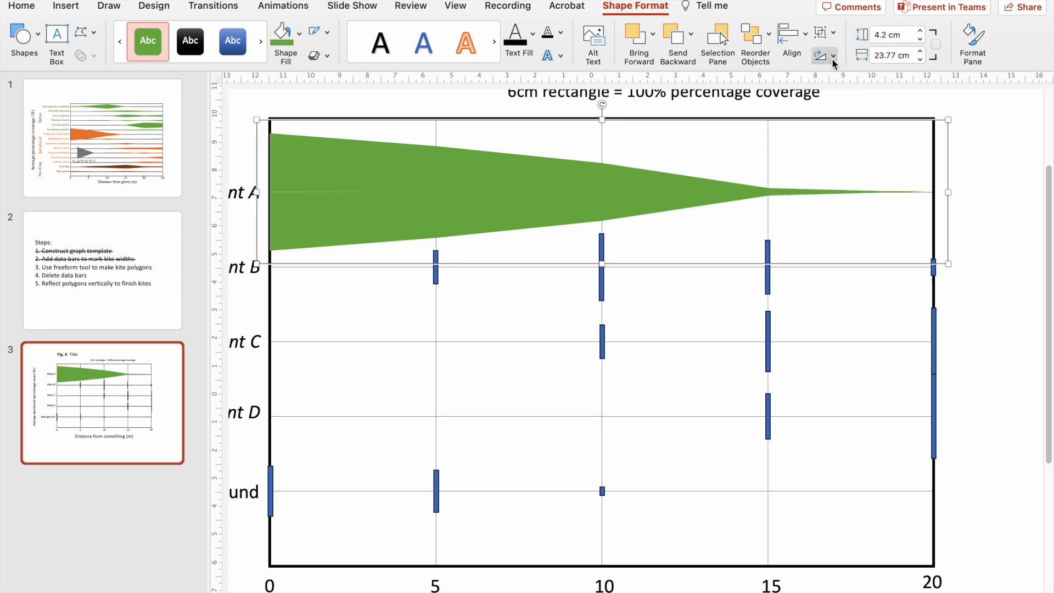
scroll(391, 347, up, 3)
scroll(505, 186, down, 5)
click(506, 186)
Draw the Plant B kite's upper half with Freeform along the bar tops from 0 to 20 m and mirror it below the line in green.
scroll(563, 387, down, 2)
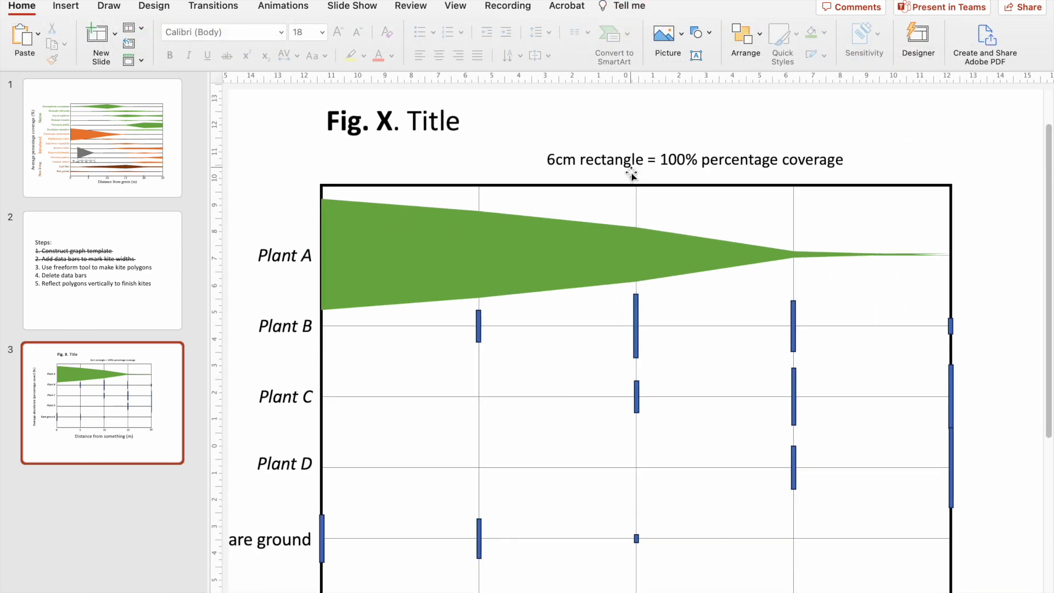
scroll(631, 167, down, 1)
click(82, 8)
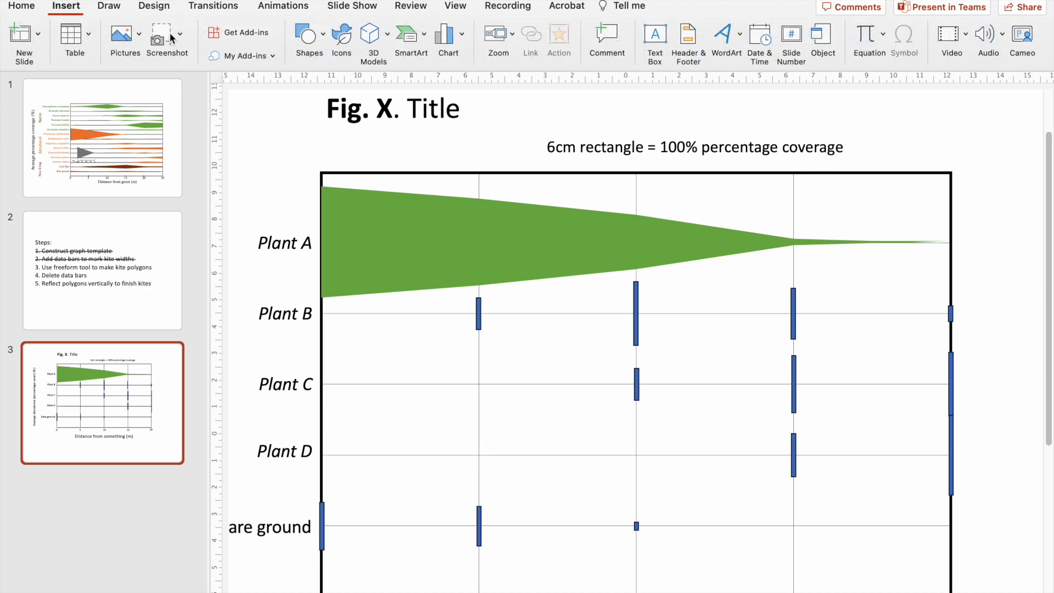
click(316, 44)
click(563, 149)
scroll(630, 367, down, 2)
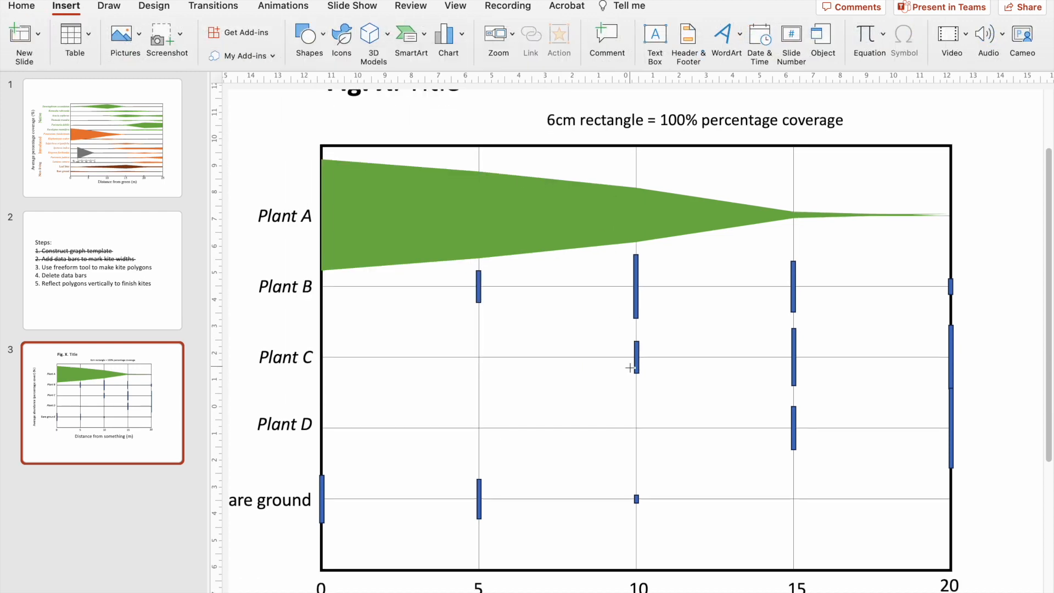
scroll(423, 175, up, 1)
click(295, 282)
click(465, 264)
click(636, 247)
click(808, 254)
click(978, 274)
click(978, 282)
click(295, 282)
click(295, 282)
click(614, 204)
click(654, 333)
Draw the Plant C kite's upper half with Freeform from 5 to 20 m and fit a vertically flipped copy beneath it.
click(66, 6)
click(310, 43)
click(564, 149)
click(465, 359)
click(636, 342)
click(808, 327)
click(978, 325)
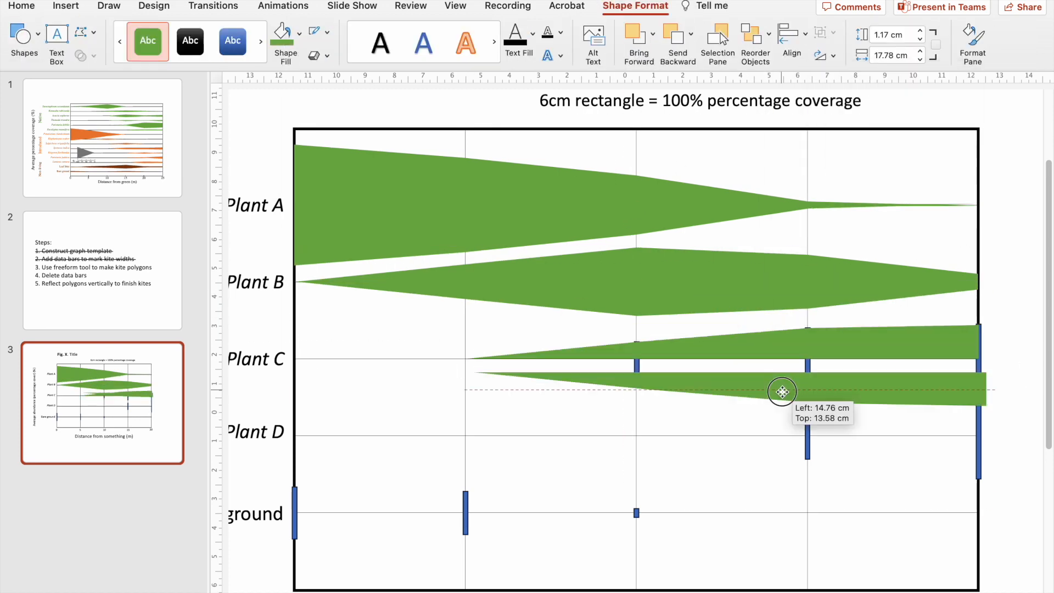
drag(783, 393, 770, 380)
Draw the Plant D kite's upper half with Freeform from the line at 10 m through the bar tops at 15 and 20 m.
click(65, 6)
click(310, 43)
click(563, 149)
click(636, 435)
click(807, 412)
click(979, 394)
click(979, 435)
click(636, 435)
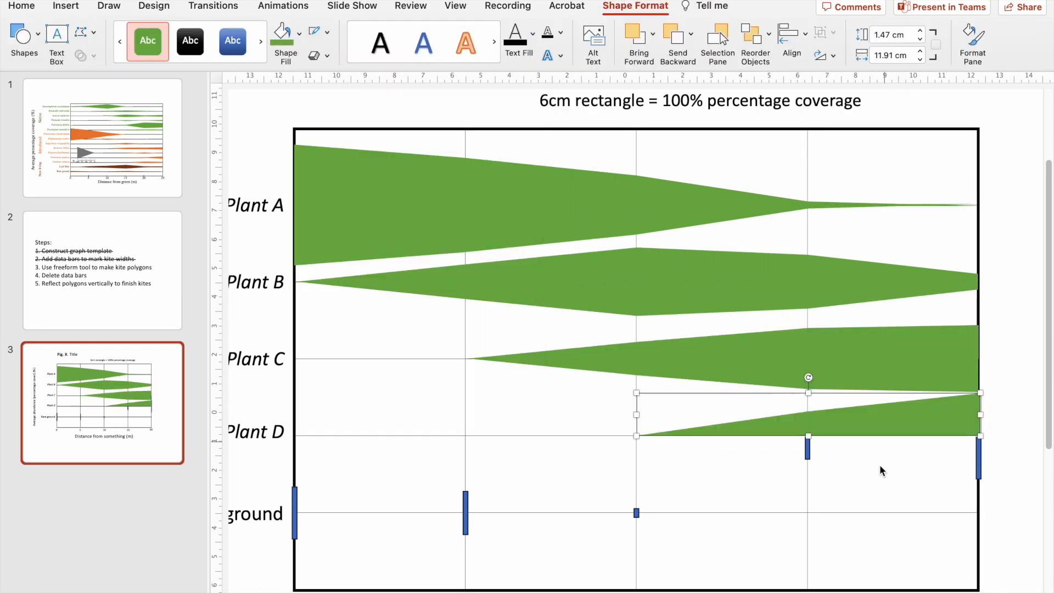
Draw the bare ground kite's upper half from 0 to 15 m, remove its data bars, and fit a flipped copy beneath it.
click(328, 369)
click(498, 374)
click(669, 390)
click(840, 394)
click(327, 395)
click(327, 369)
click(328, 411)
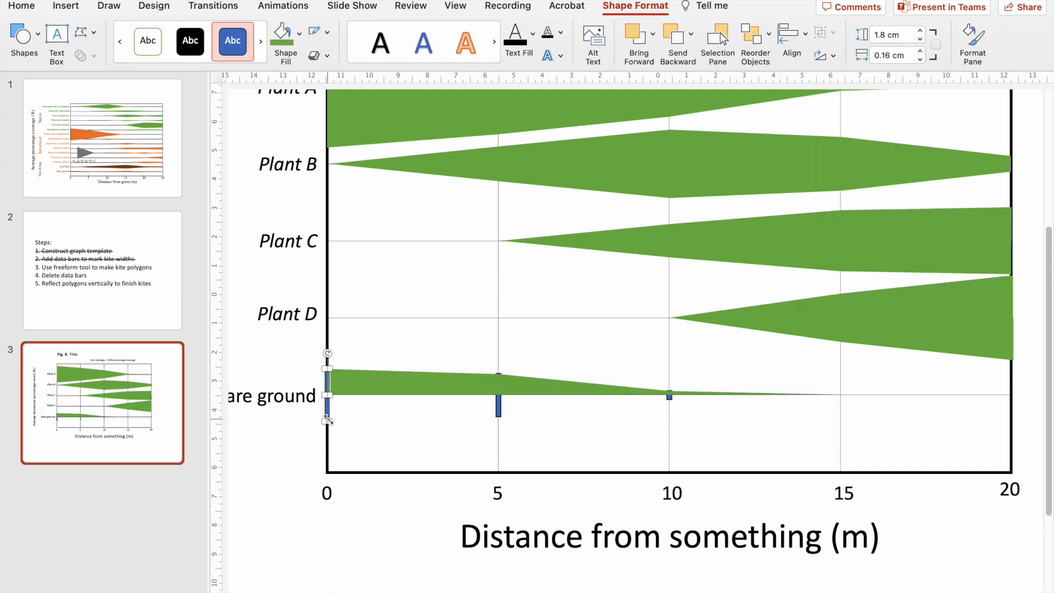
drag(508, 402, 496, 415)
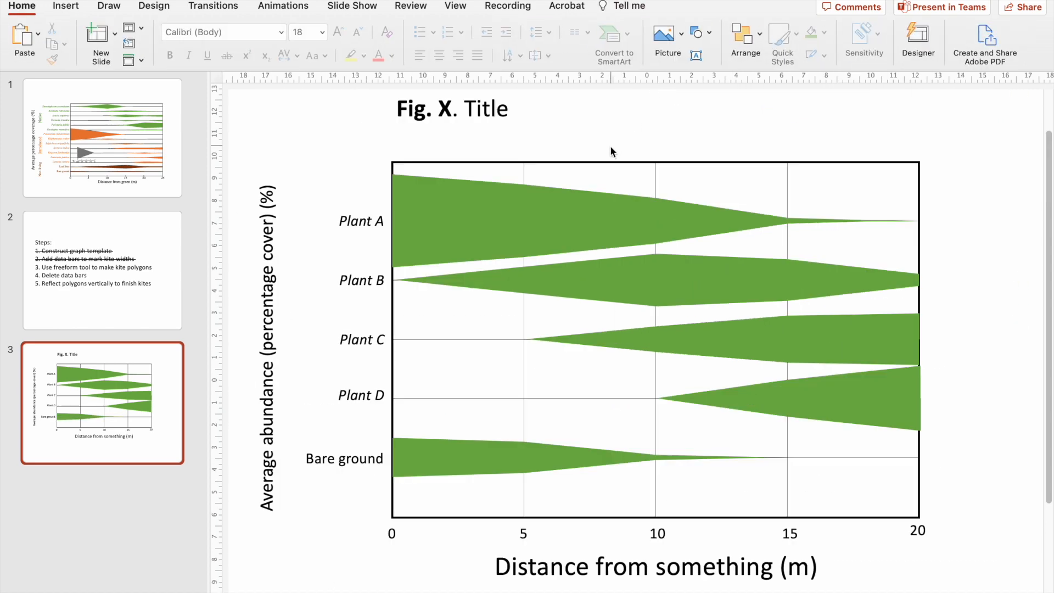
Bring the graph's black border rectangle to the front of the kites.
click(605, 161)
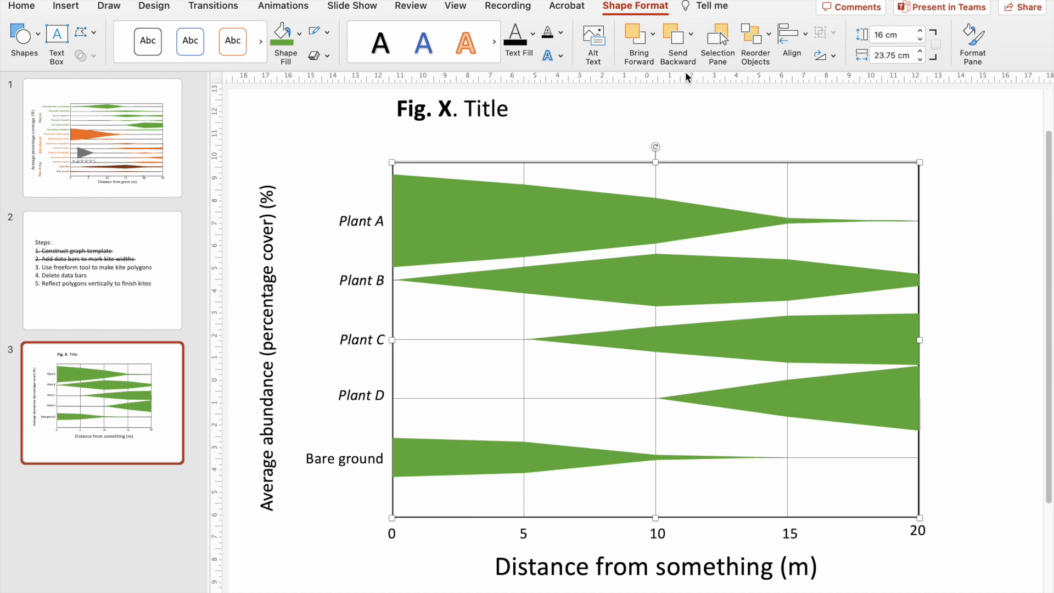
click(653, 34)
click(656, 76)
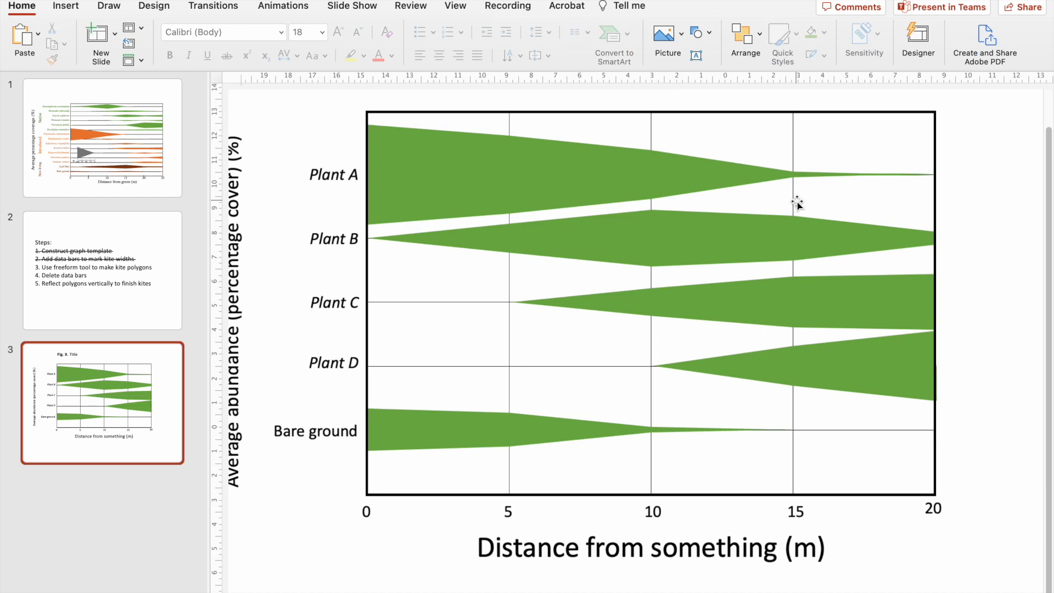
Group the upper and lower halves of the bare ground kite.
scroll(798, 203, down, 1)
click(476, 388)
shift+click(462, 417)
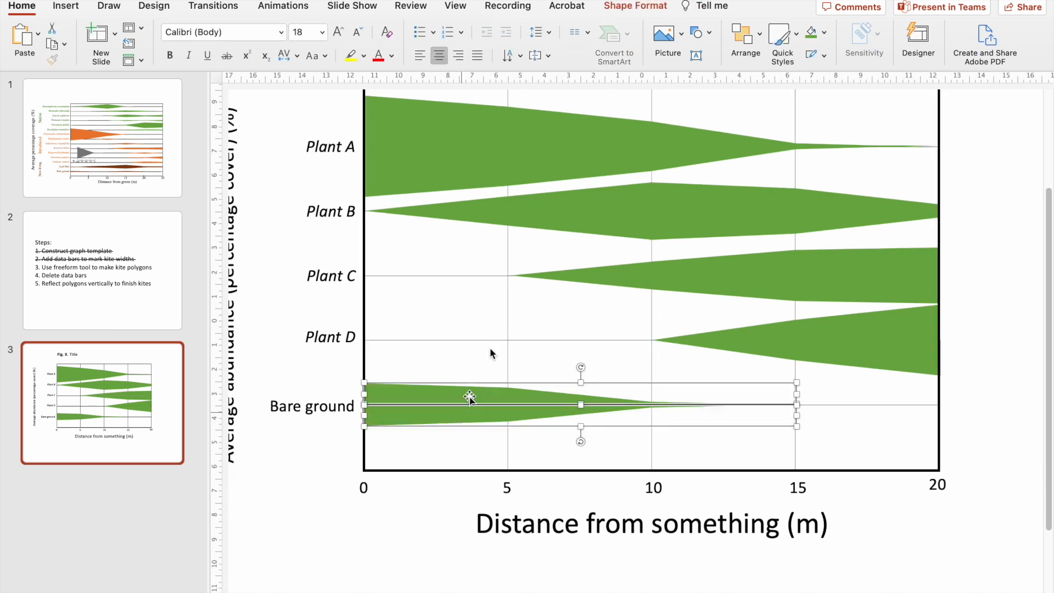
click(637, 5)
click(830, 33)
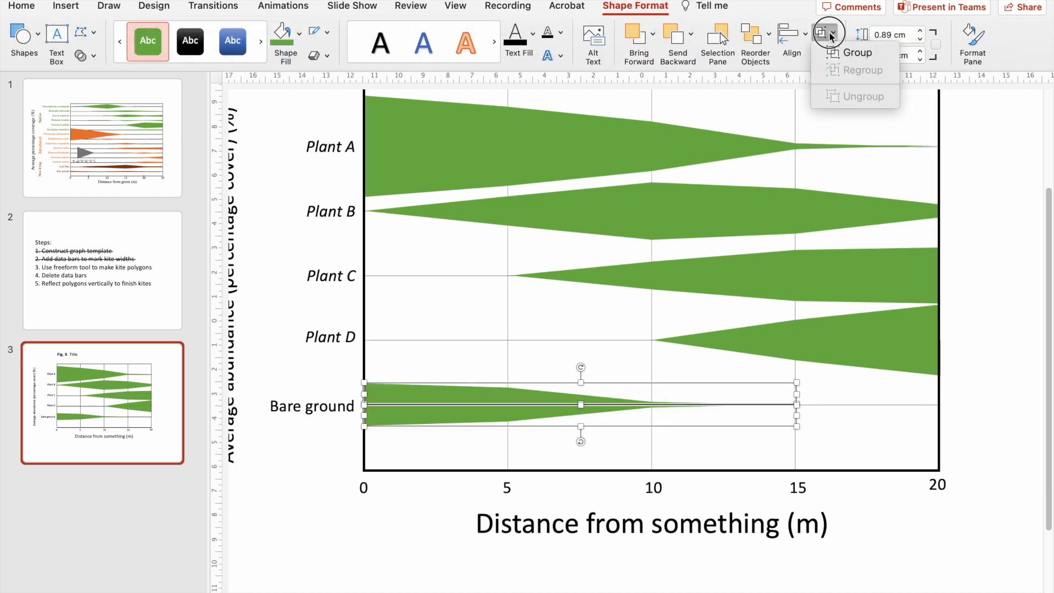
click(832, 54)
Group the two halves of the Plant D kite, and group the two halves of the Plant C kite.
click(828, 332)
shift+click(851, 355)
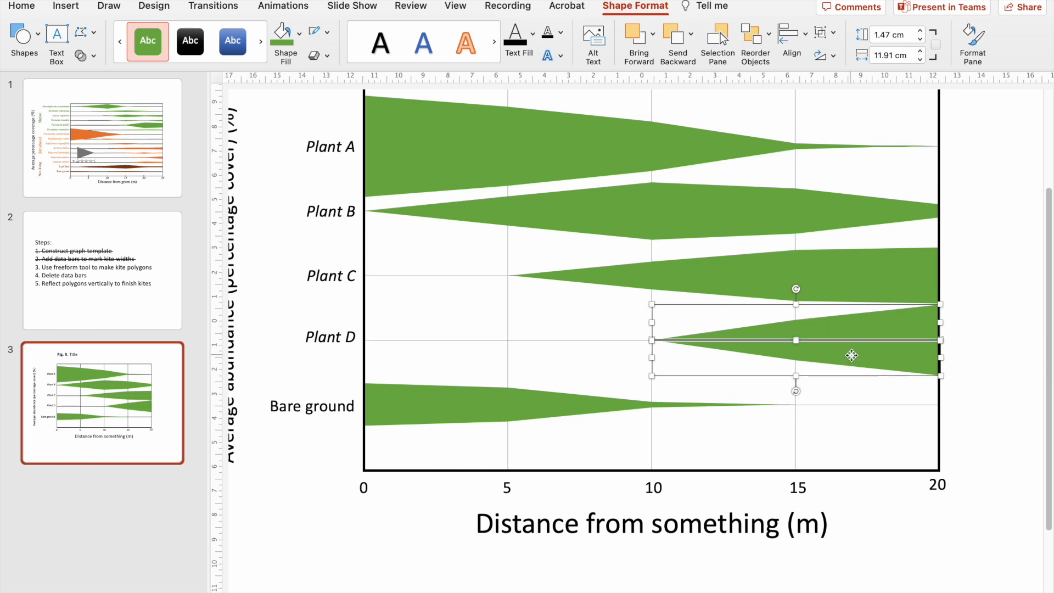
click(830, 33)
click(844, 58)
click(811, 279)
shift+click(794, 286)
click(825, 33)
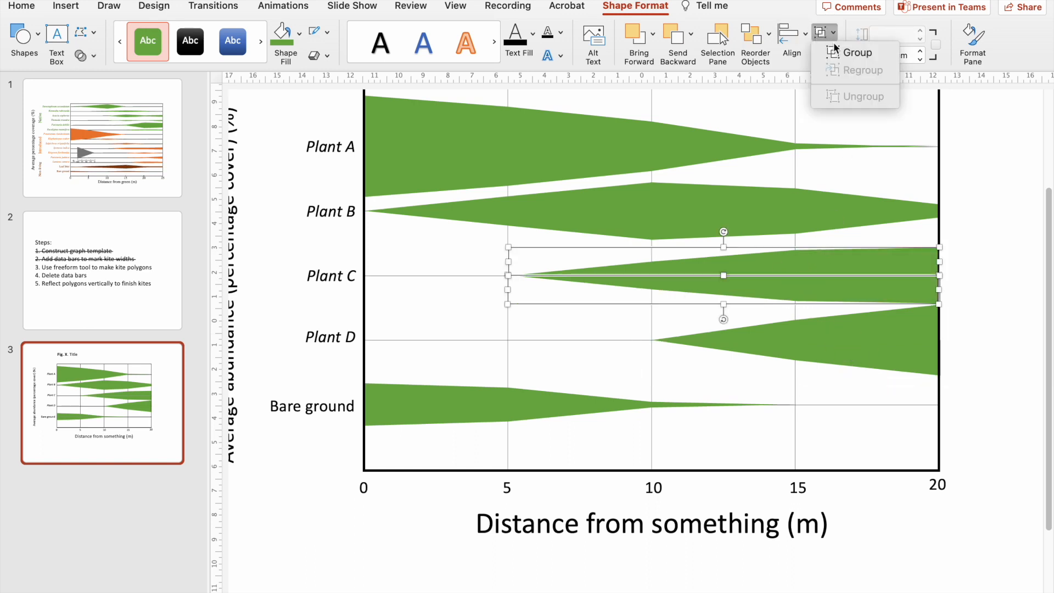
click(833, 54)
Group the two halves of the Plant B kite and select the Plant A kite.
click(648, 195)
shift+click(643, 228)
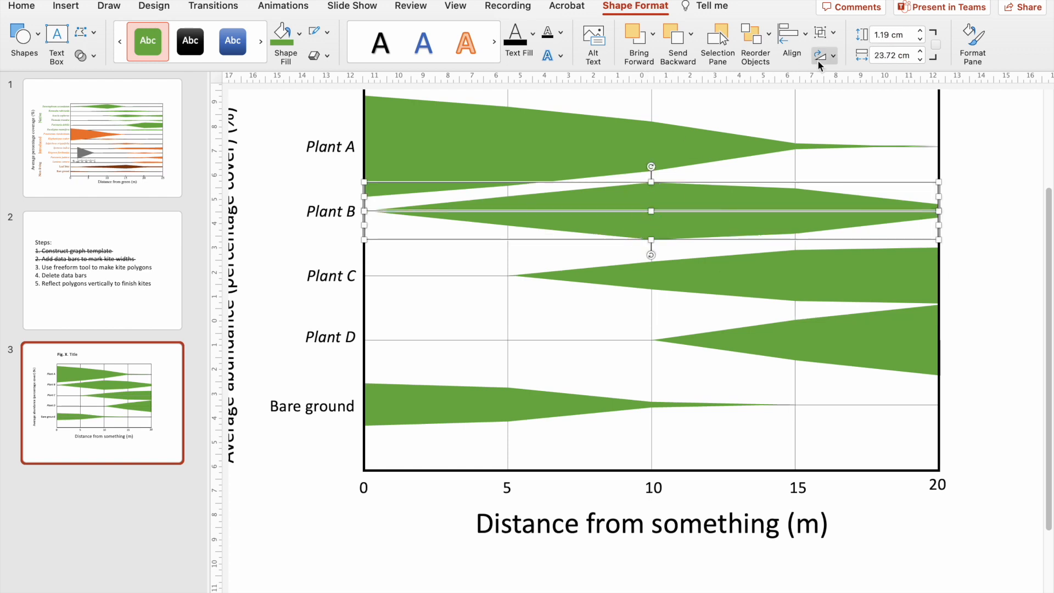
click(830, 33)
click(836, 52)
click(480, 181)
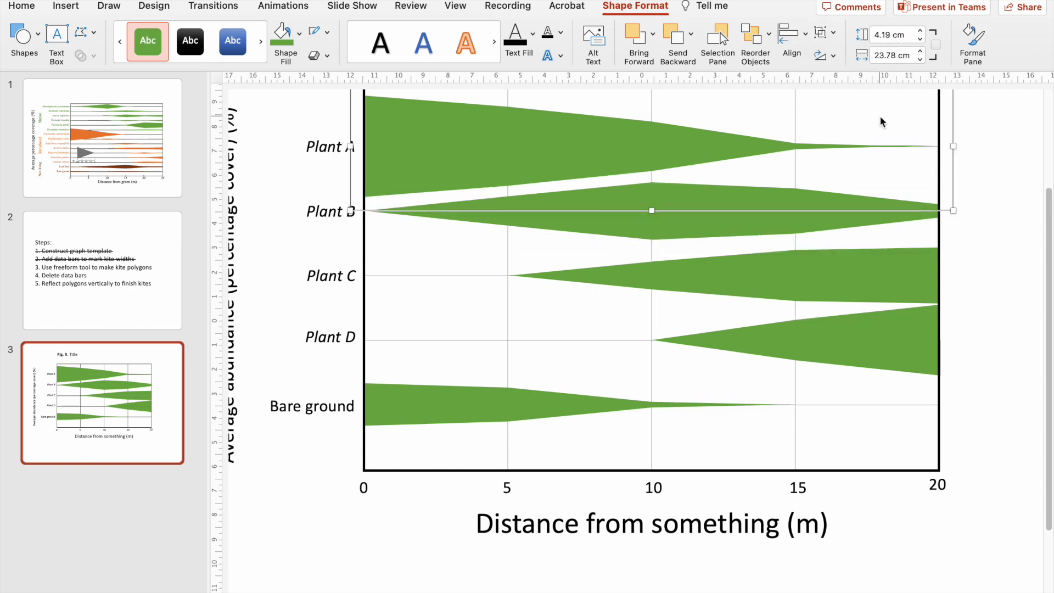
Select all five kites and reduce their heights together so the neighbouring kites have clear space between them.
scroll(873, 126, up, 1)
shift+click(713, 247)
shift+click(800, 301)
shift+click(840, 370)
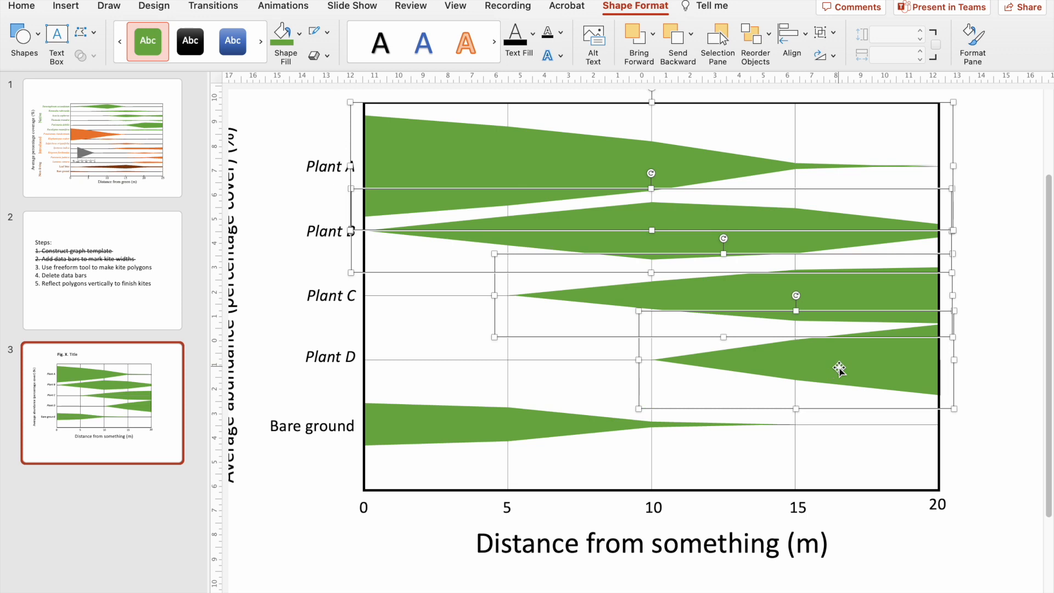
shift+click(479, 421)
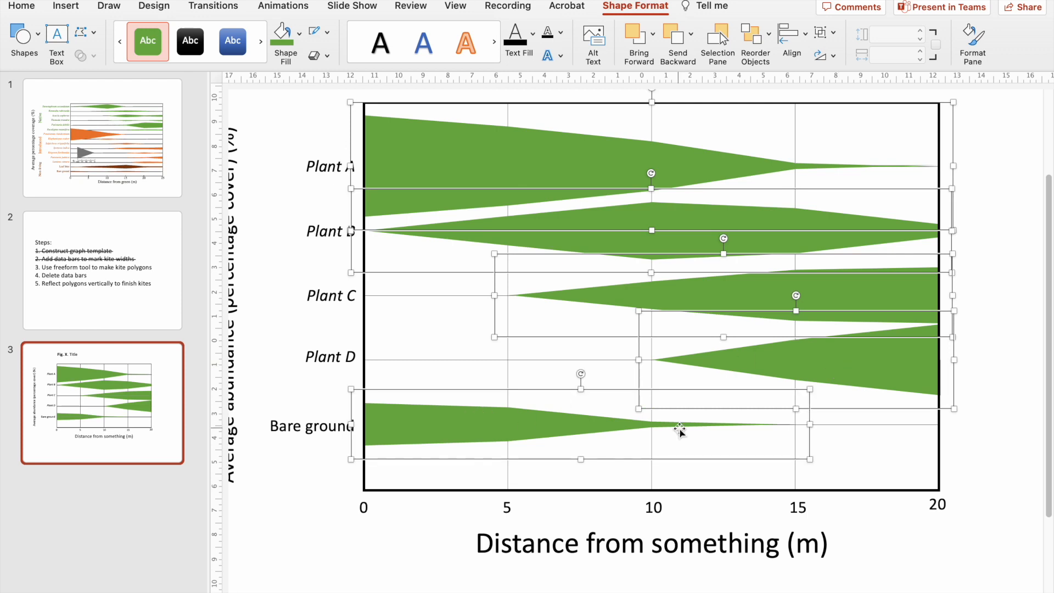
key(shift+Up)
key(shift+Down)
key(shift+Down)
key(shift+Down)
key(shift+Down)
key(shift+Down)
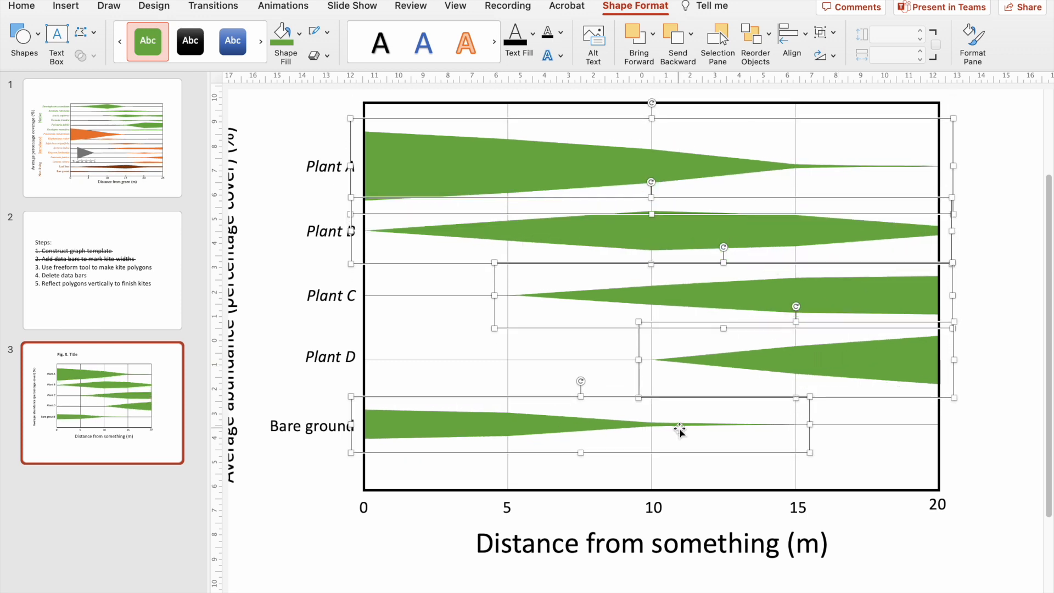
key(shift+Up)
key(shift+Up)
key(shift+Up)
key(shift+Up)
key(shift+Up)
key(shift+Up)
key(shift+Down)
key(shift+Down)
key(shift+Down)
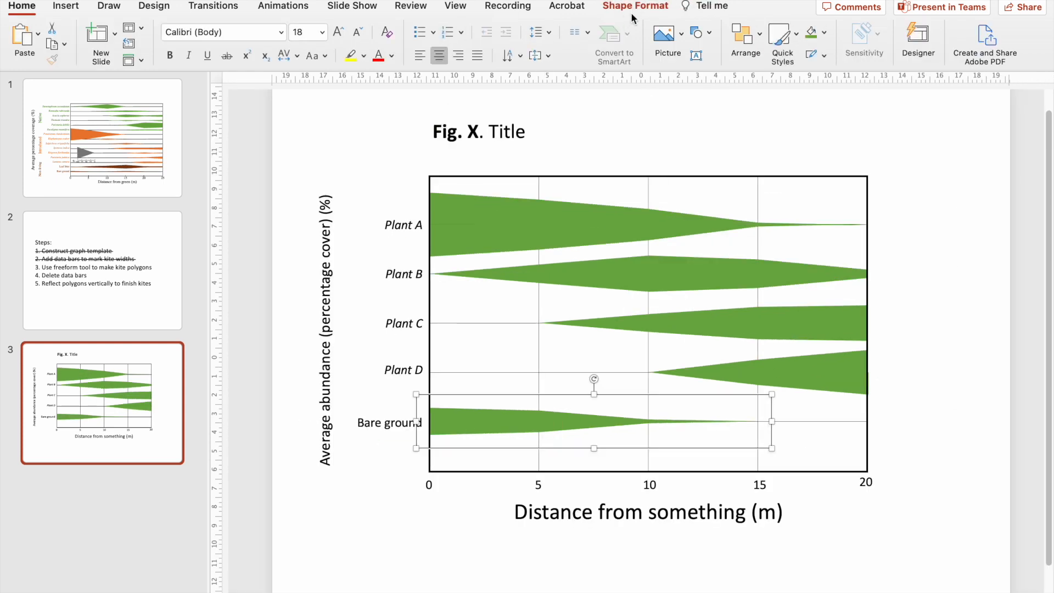
Fill the bare ground kite with the standard dark red colour and deselect it.
click(637, 5)
click(298, 34)
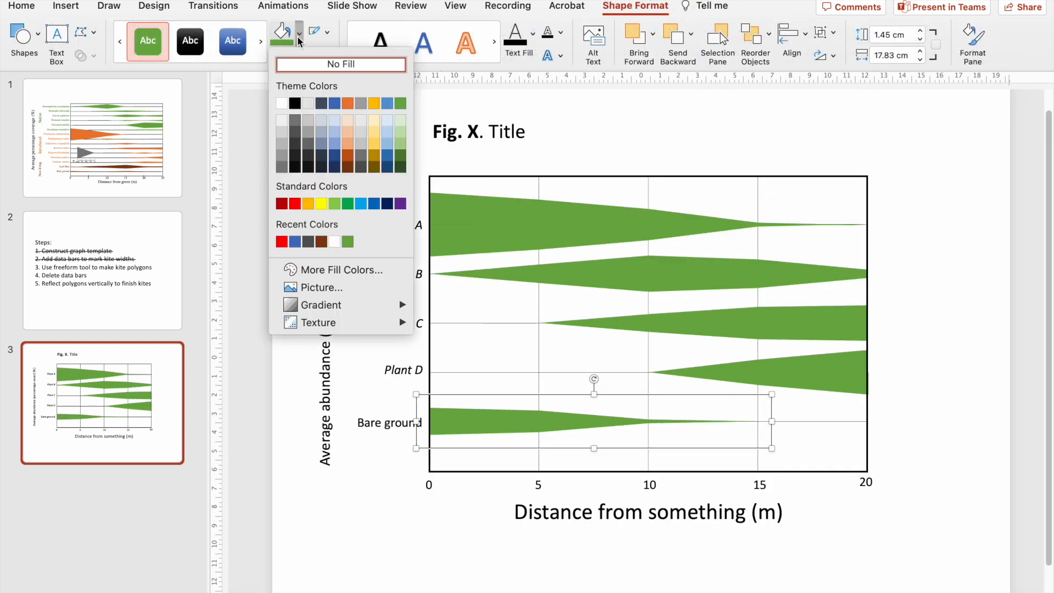
click(282, 205)
click(365, 565)
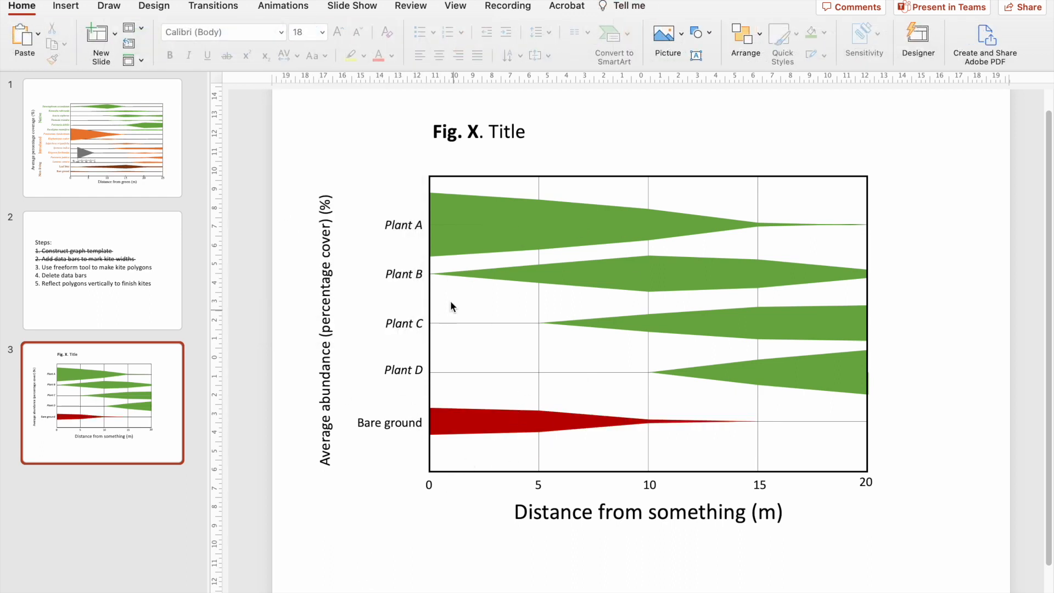
Look over the finished kite graph and go back to the slide listing the construction steps.
scroll(682, 256, up, 2)
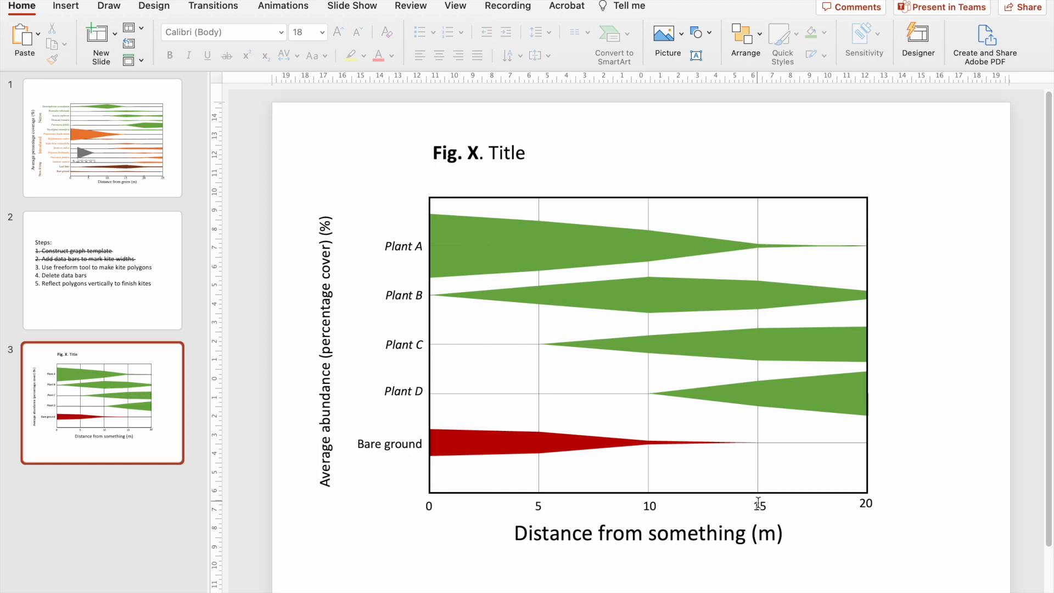
scroll(761, 500, up, 2)
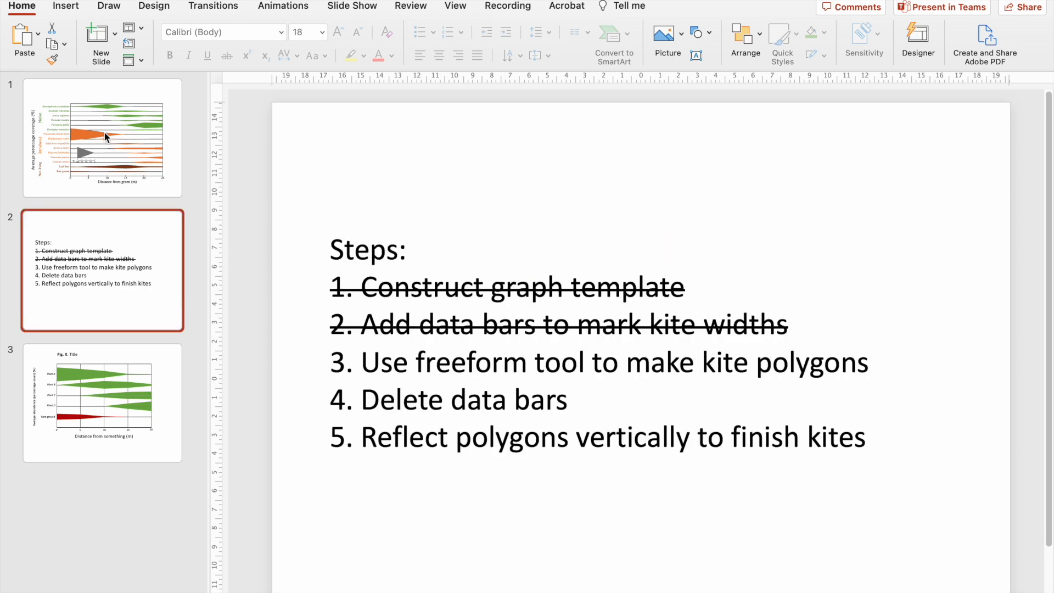